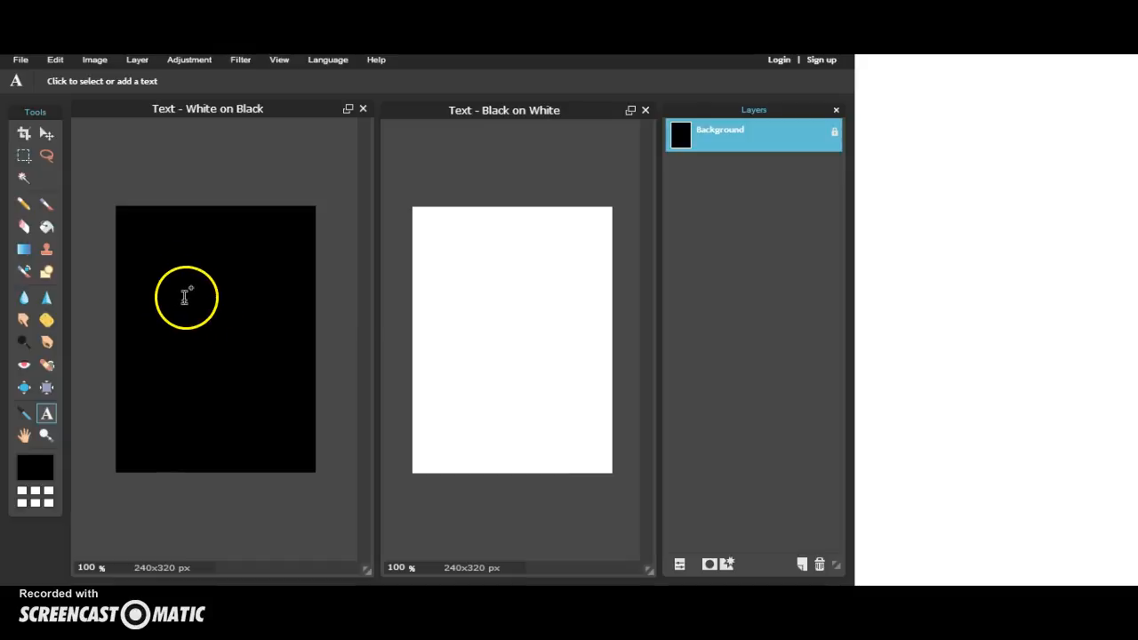
- Add the two-line text "Hello World" to the black canvas and set its colour to white (ffffff)
click(203, 293)
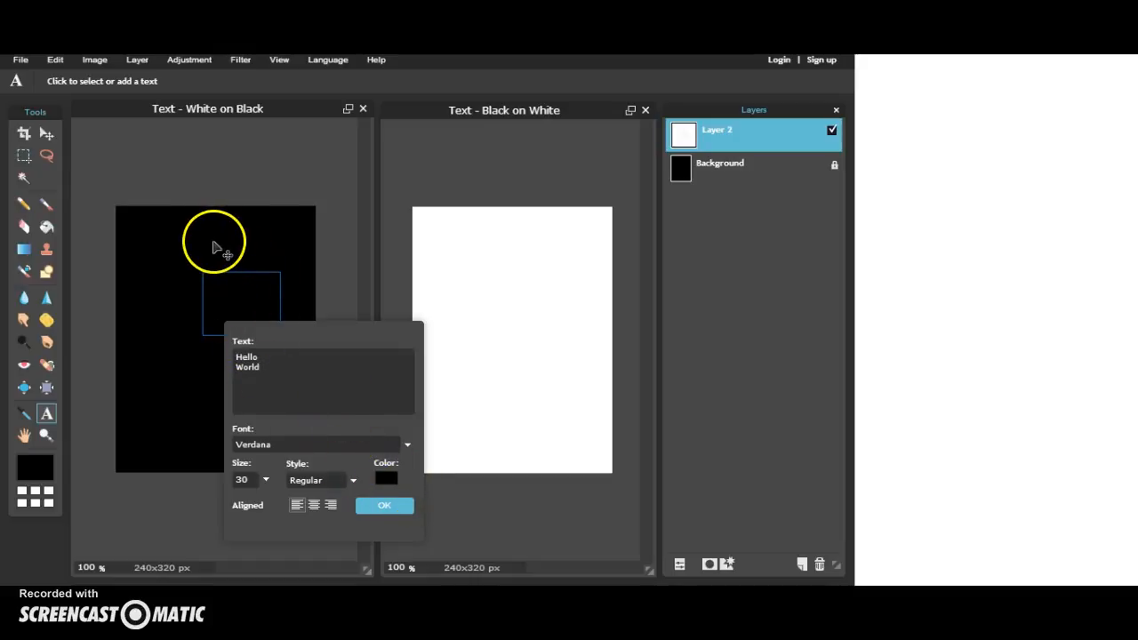
drag(264, 367, 227, 353)
click(379, 476)
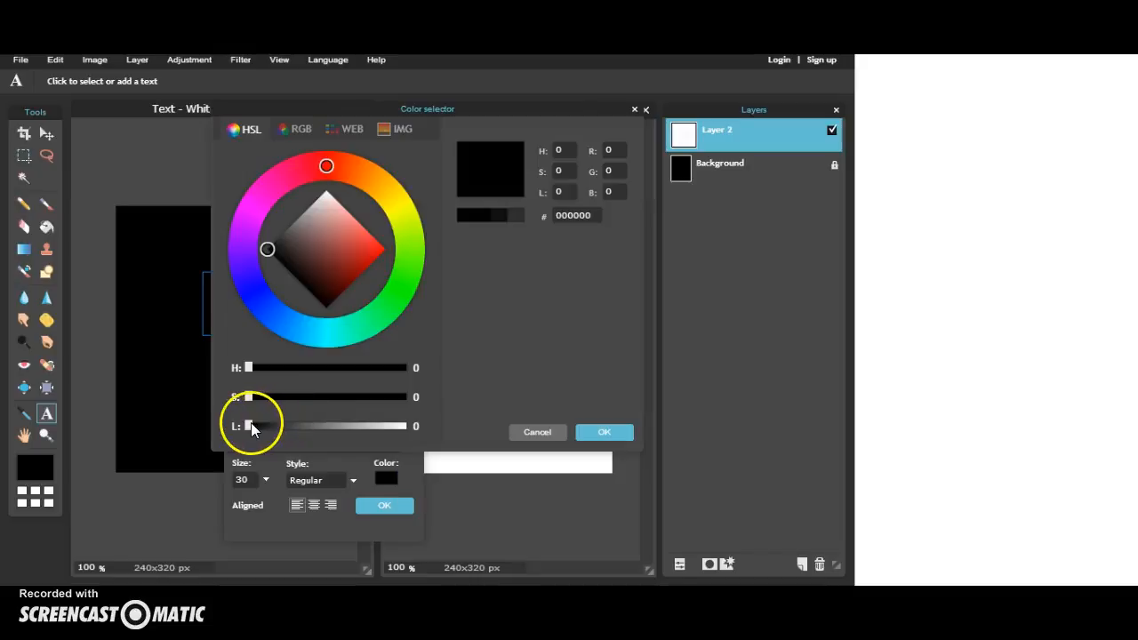
drag(250, 427, 427, 440)
click(597, 433)
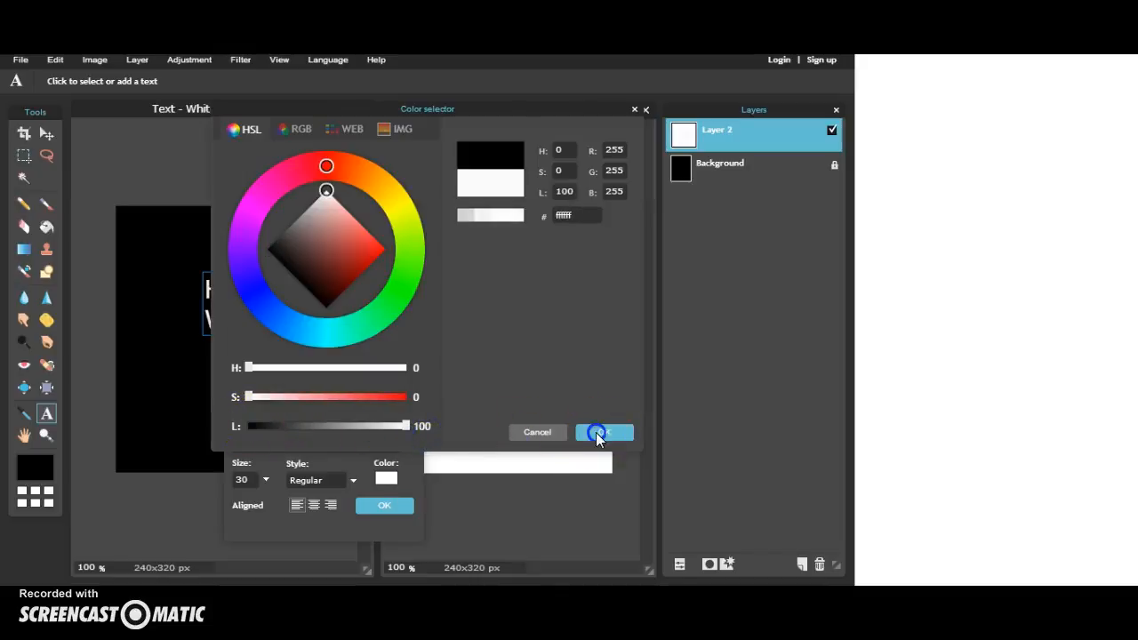
- Centre-align the white text and change its font to Basque
drag(273, 369, 220, 347)
click(312, 506)
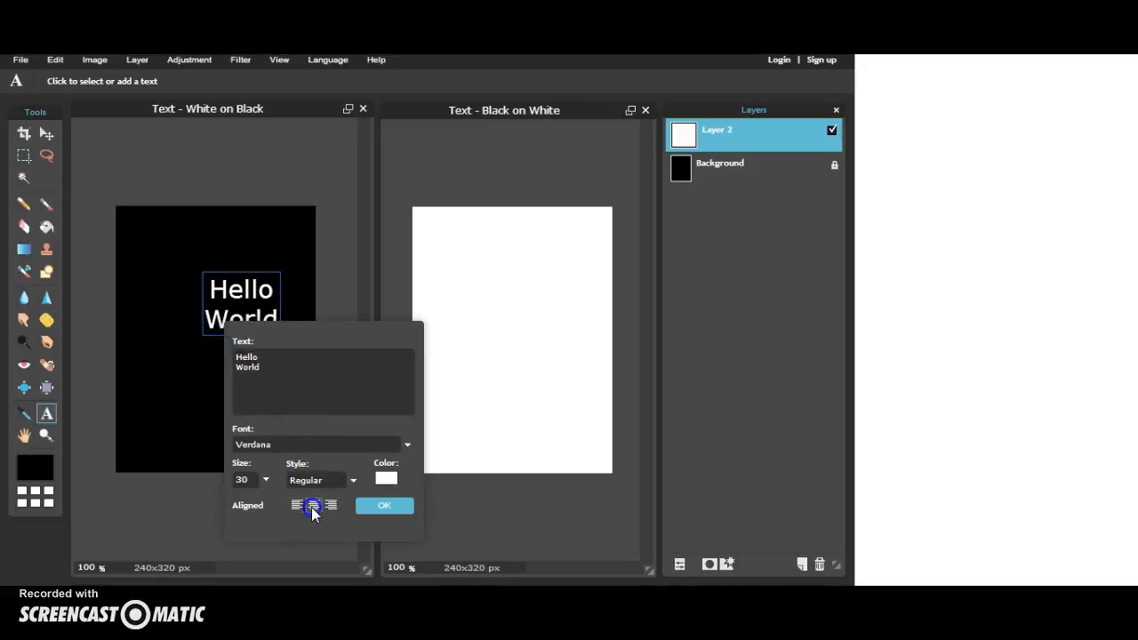
click(408, 444)
mouse_move(405, 463)
mouse_down()
mouse_move(405, 507)
mouse_move(406, 481)
mouse_up()
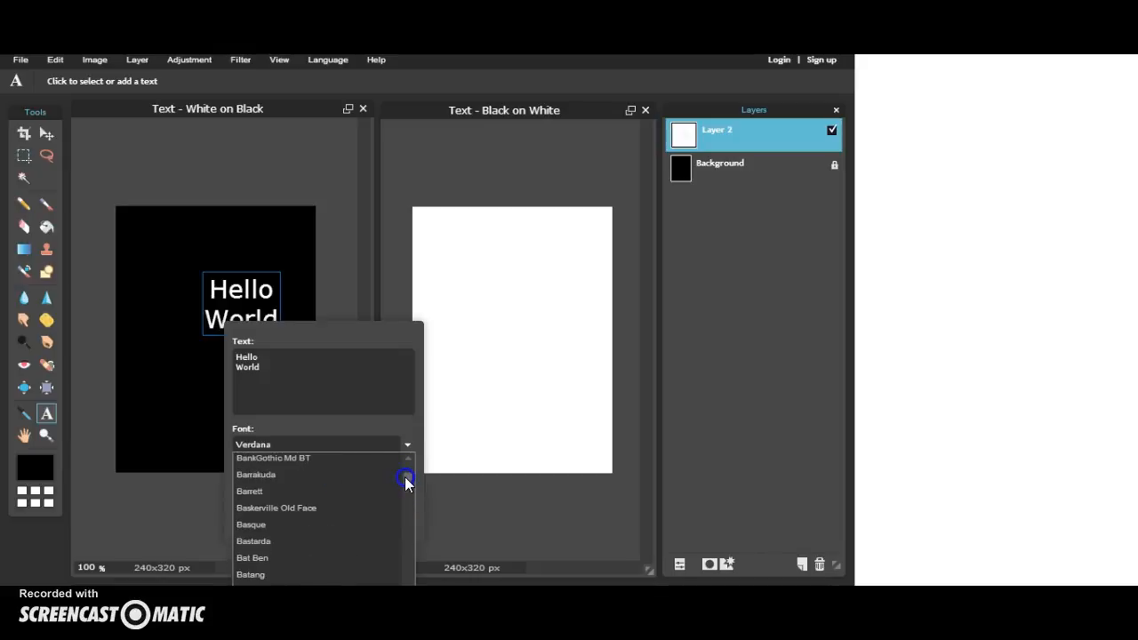
click(317, 523)
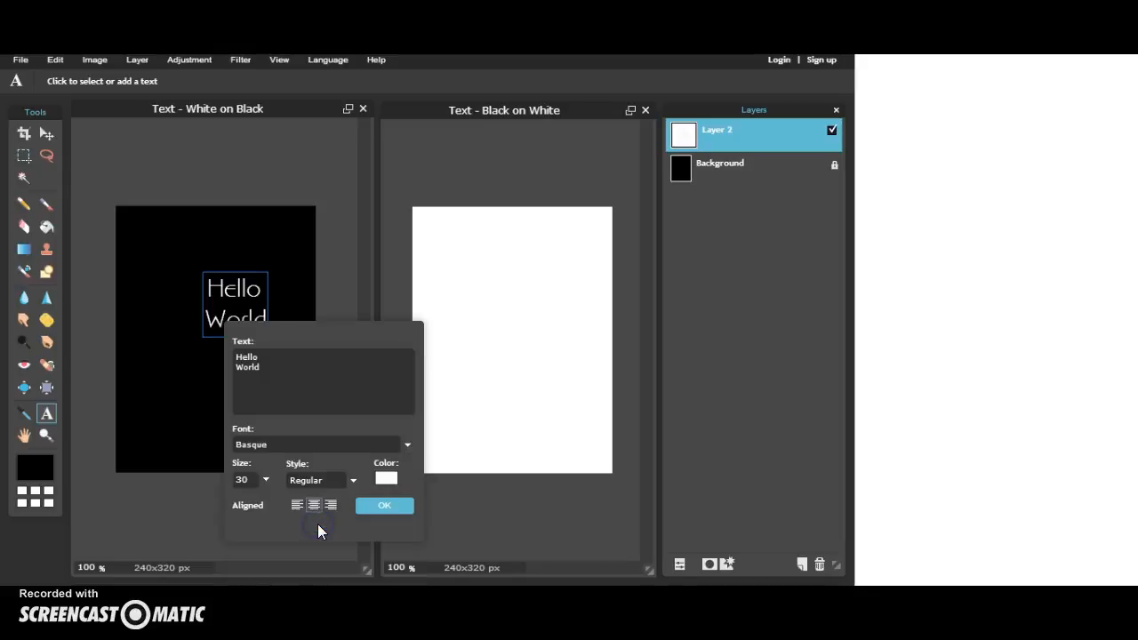
- Set the white text's size to 51 and move it to the upper middle of the black canvas
click(266, 479)
click(210, 497)
drag(207, 500, 216, 501)
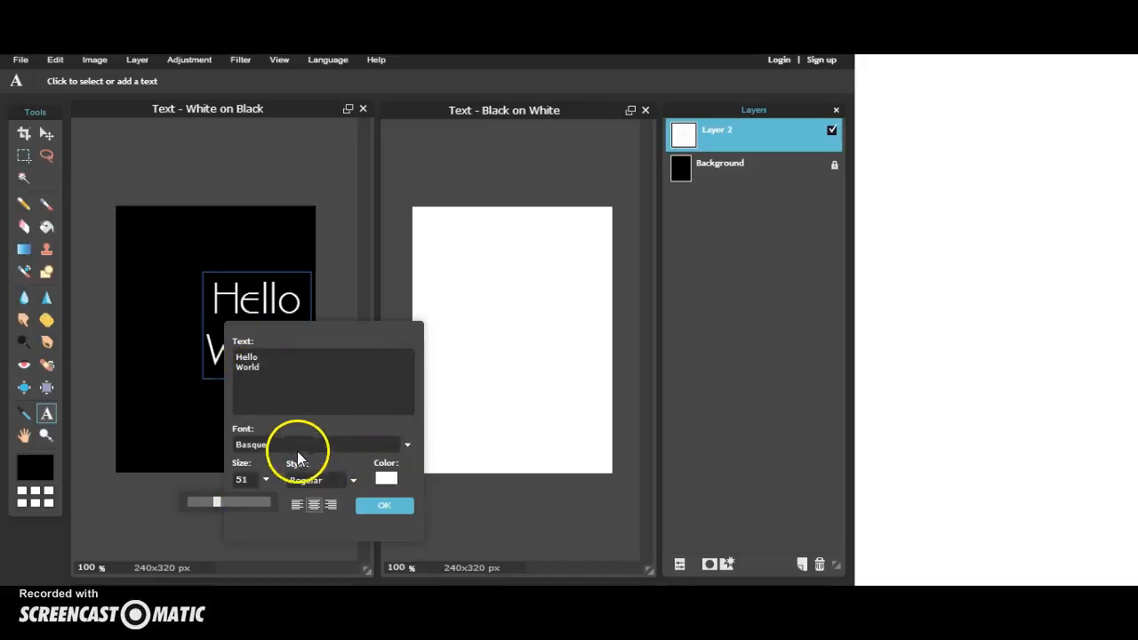
click(387, 507)
click(47, 133)
drag(250, 336, 213, 304)
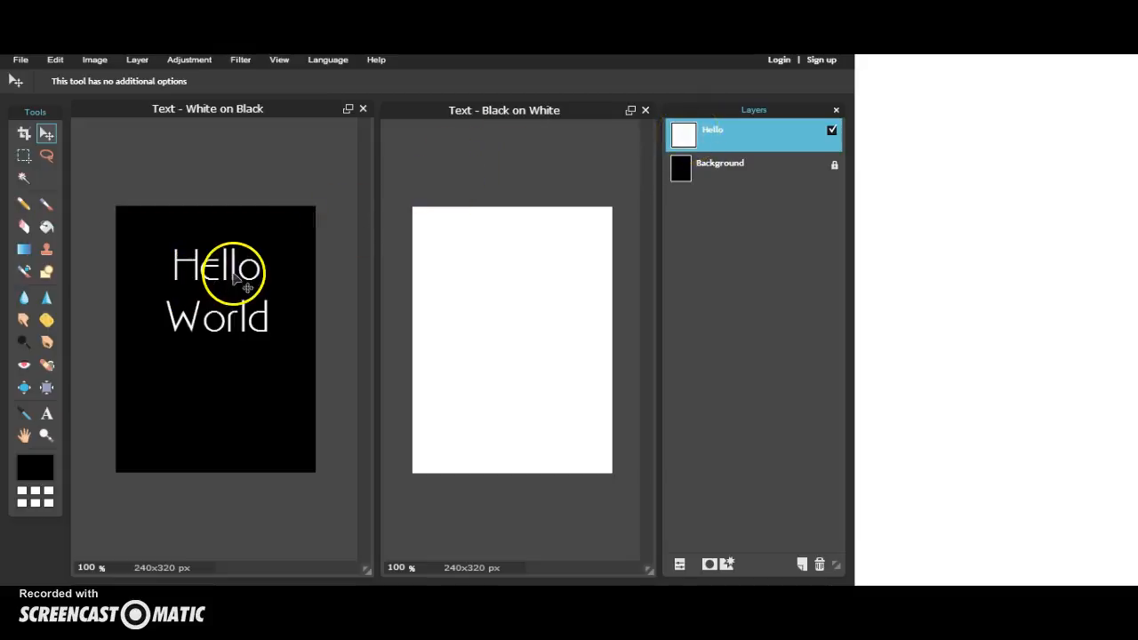
- Reopen the settings of the text on the black canvas and close them without editing anything
click(45, 415)
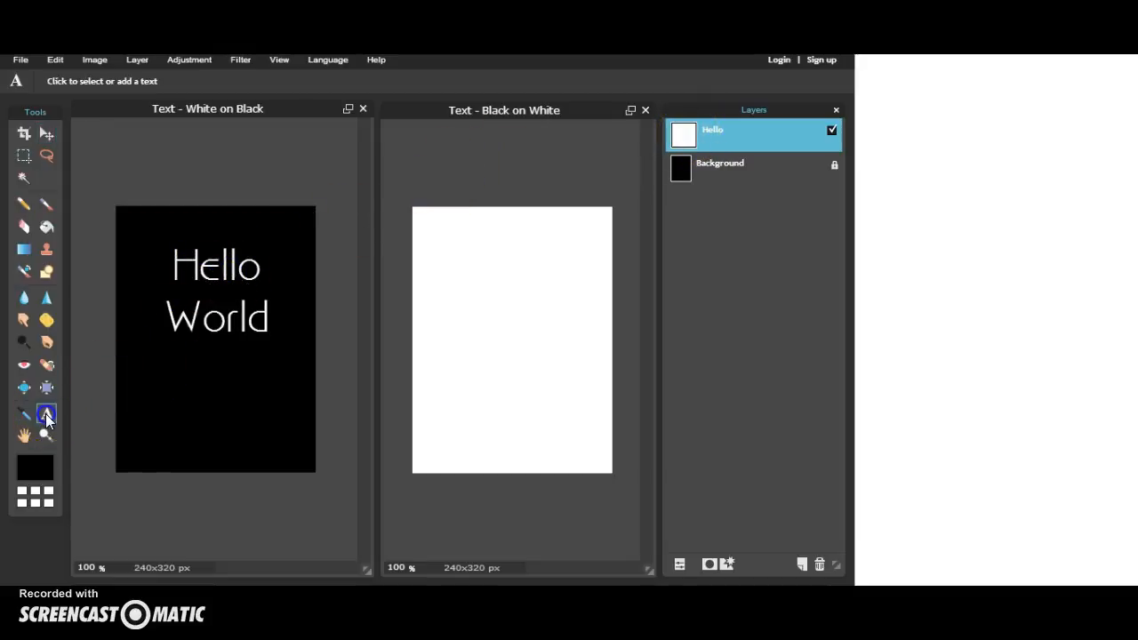
click(194, 266)
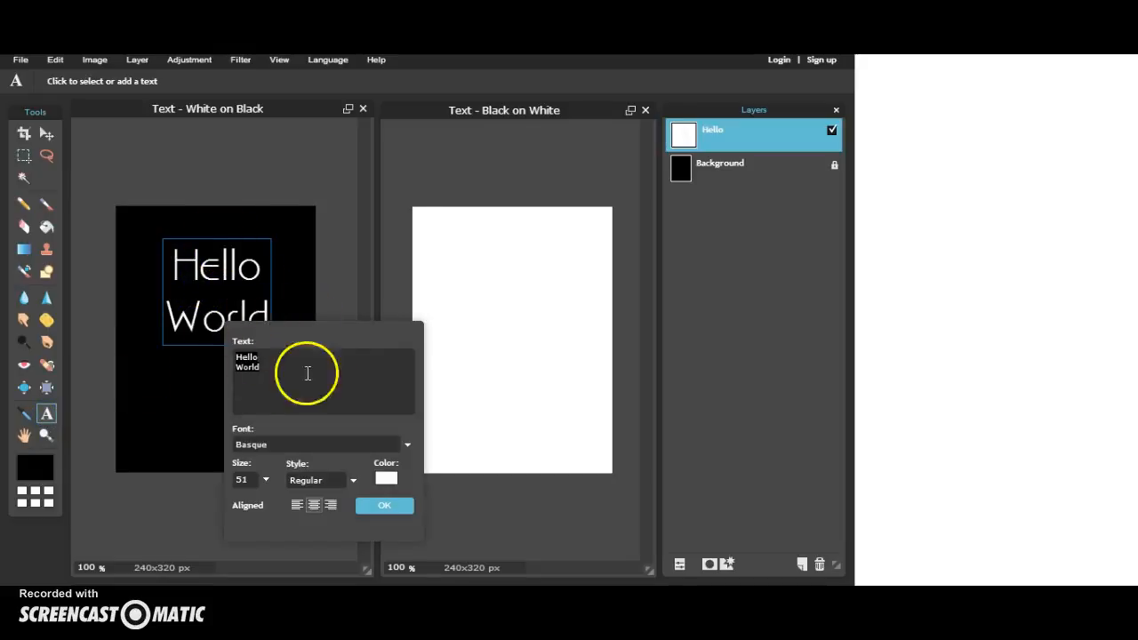
click(397, 510)
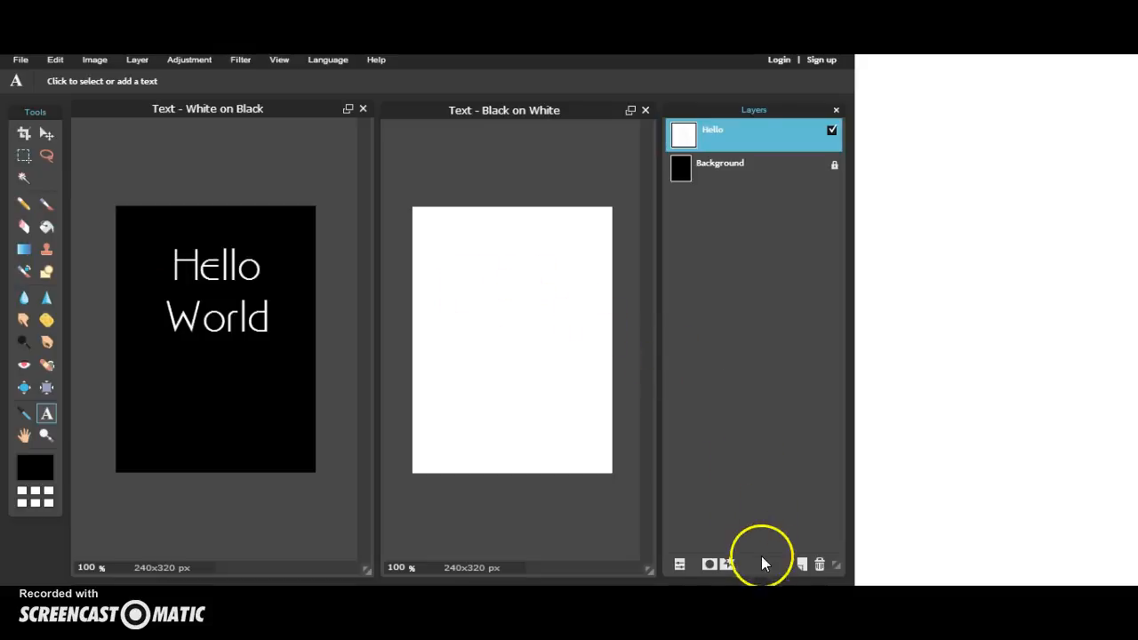
- Add the two-line text "Hello World" in black Barrett font to the Text - Black on White image
click(504, 110)
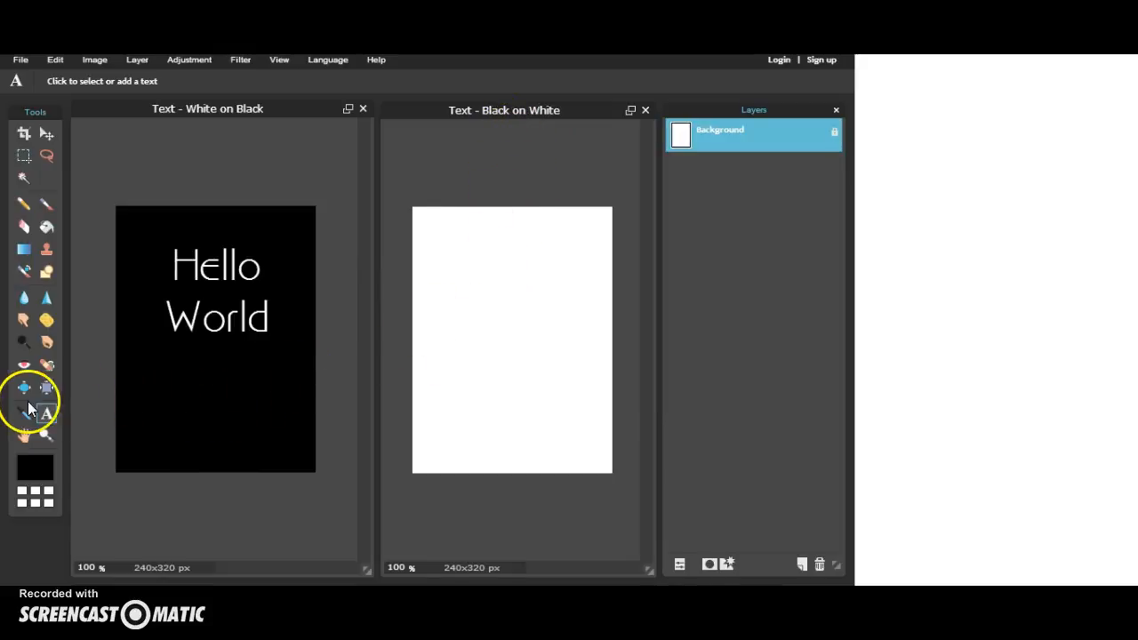
click(500, 265)
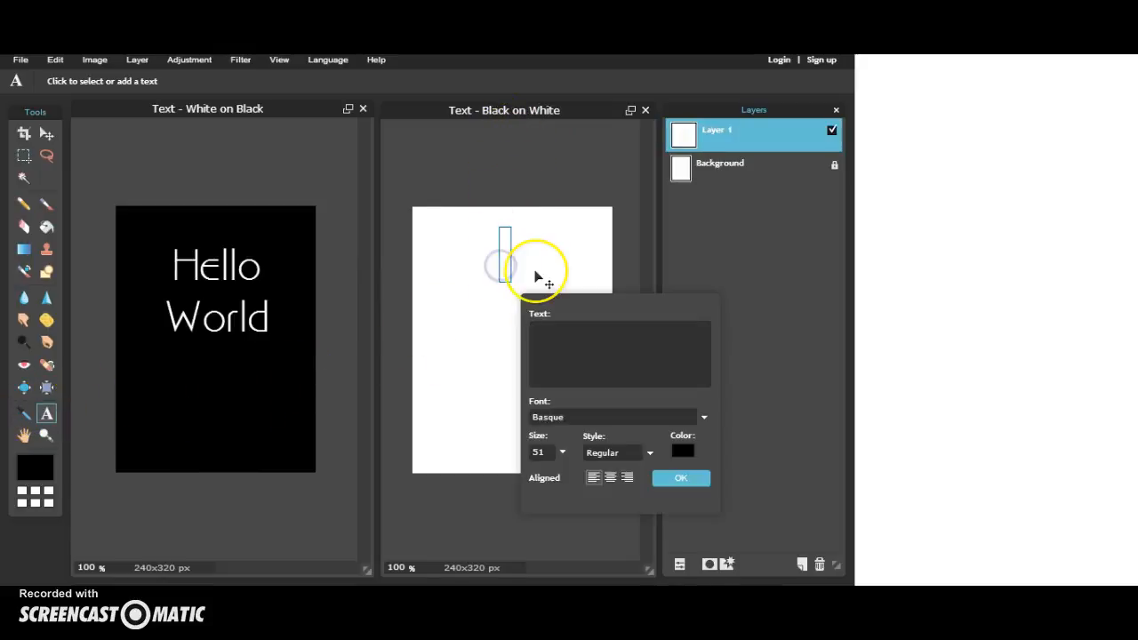
text(Hellow)
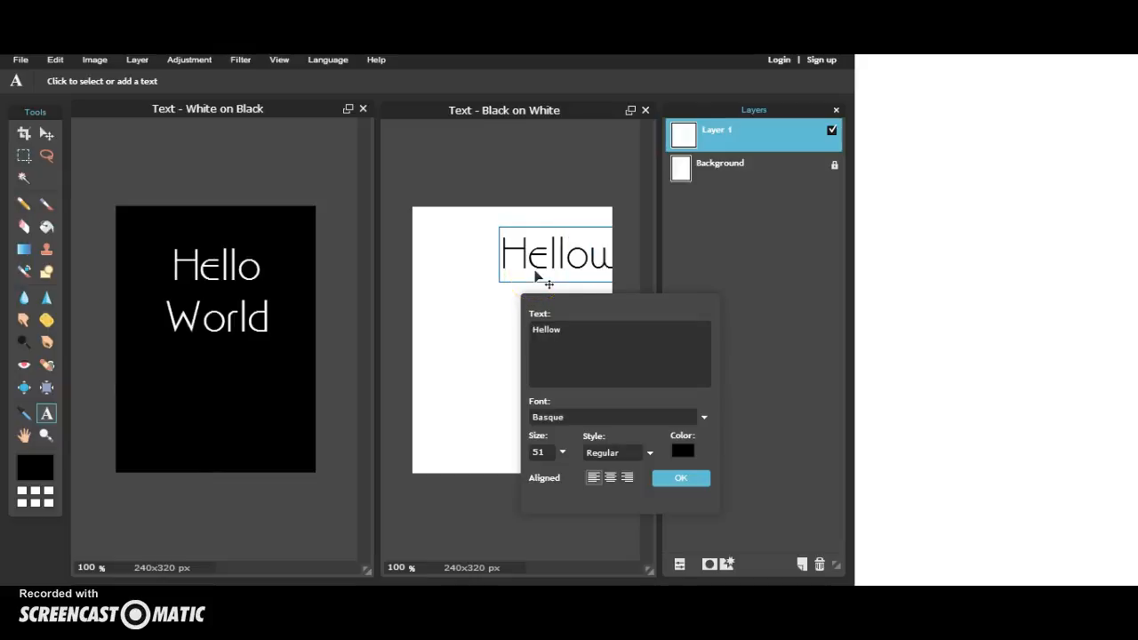
text(World)
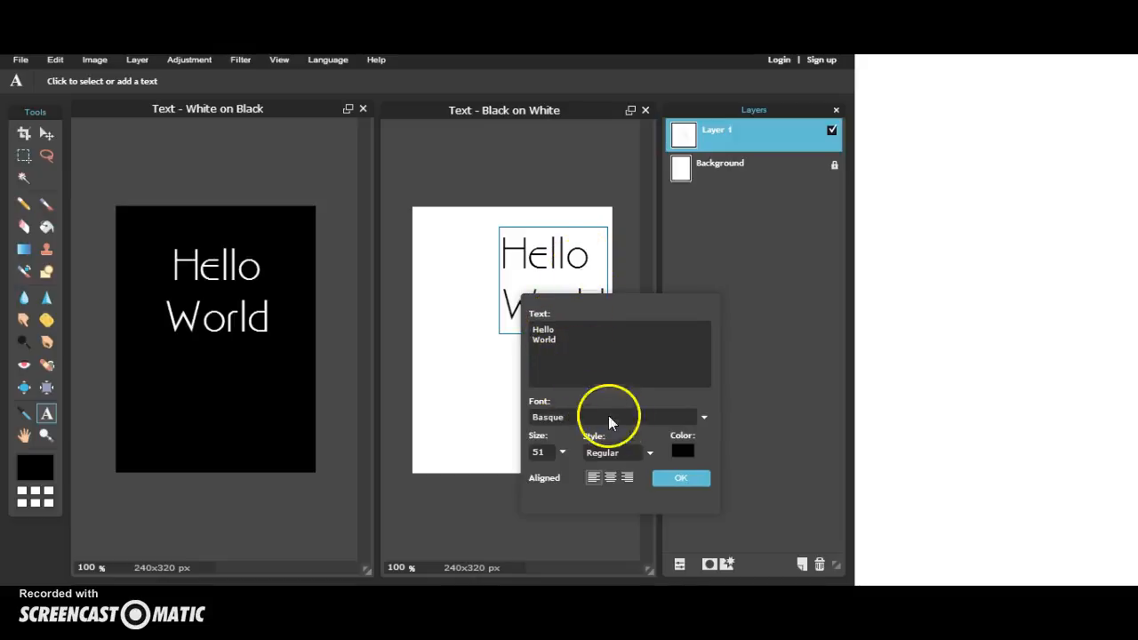
click(703, 417)
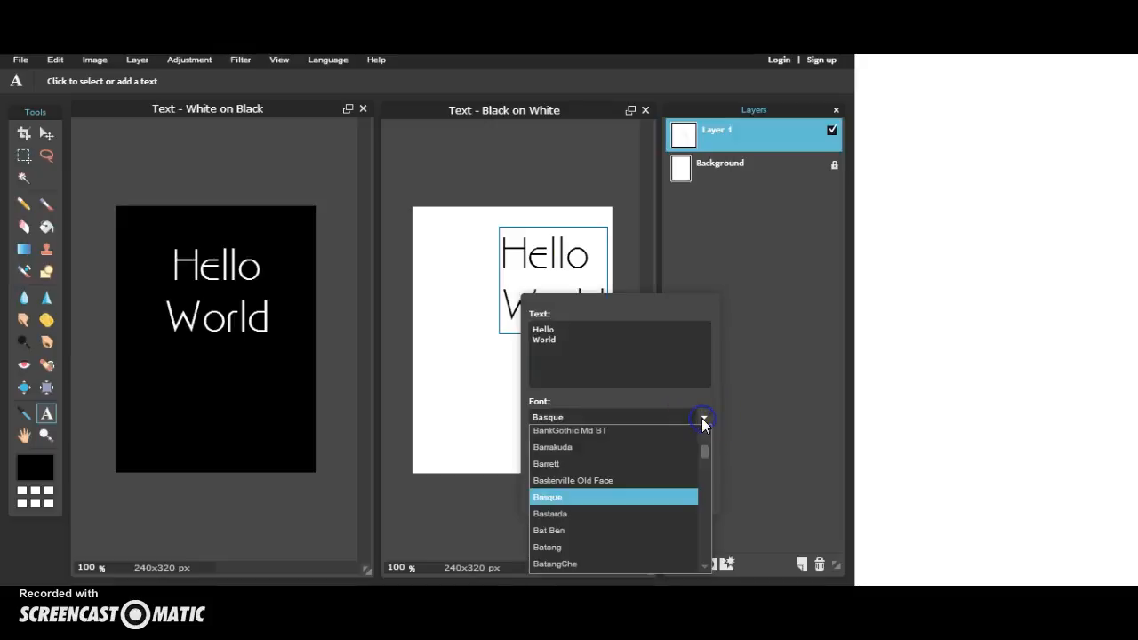
click(638, 463)
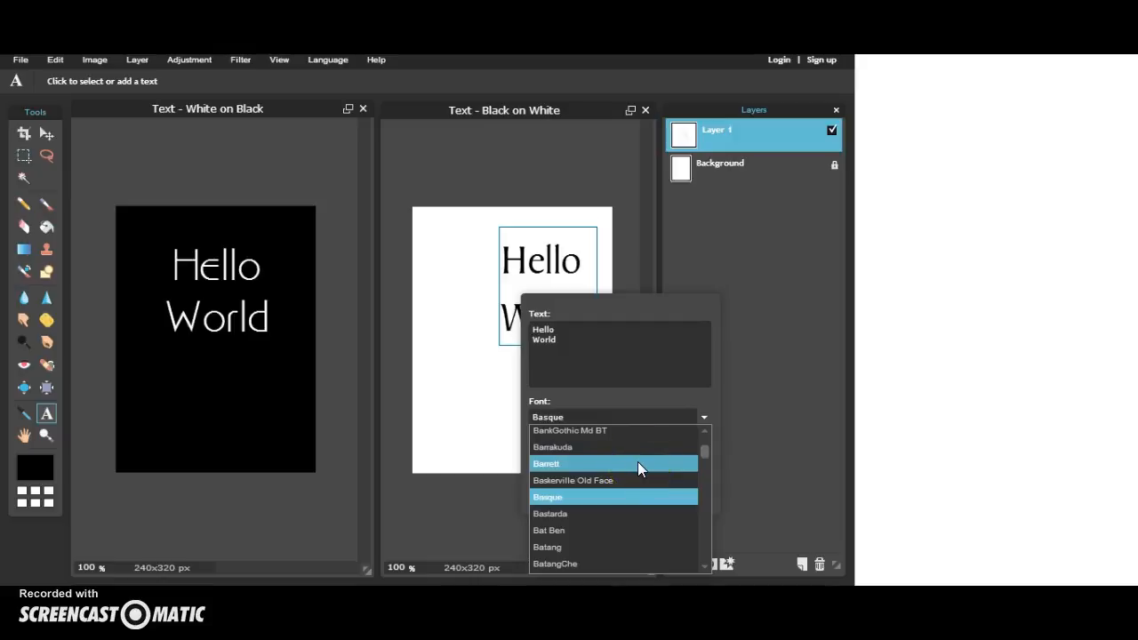
click(638, 463)
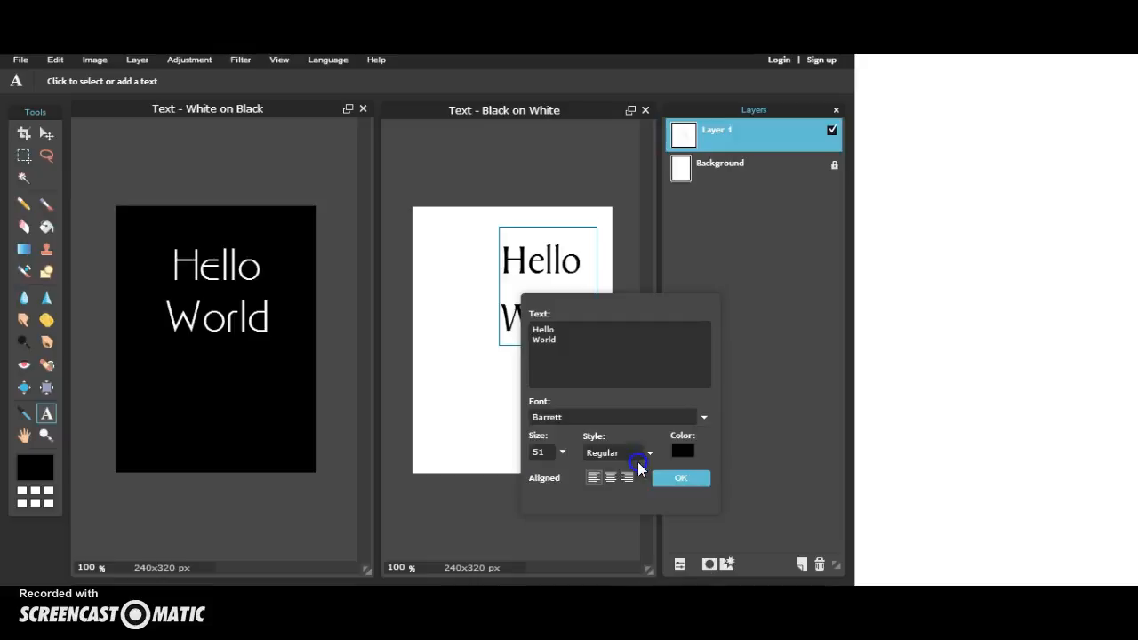
- Set the black text to size 59 with centre alignment and move it to the upper middle of the white canvas
click(561, 454)
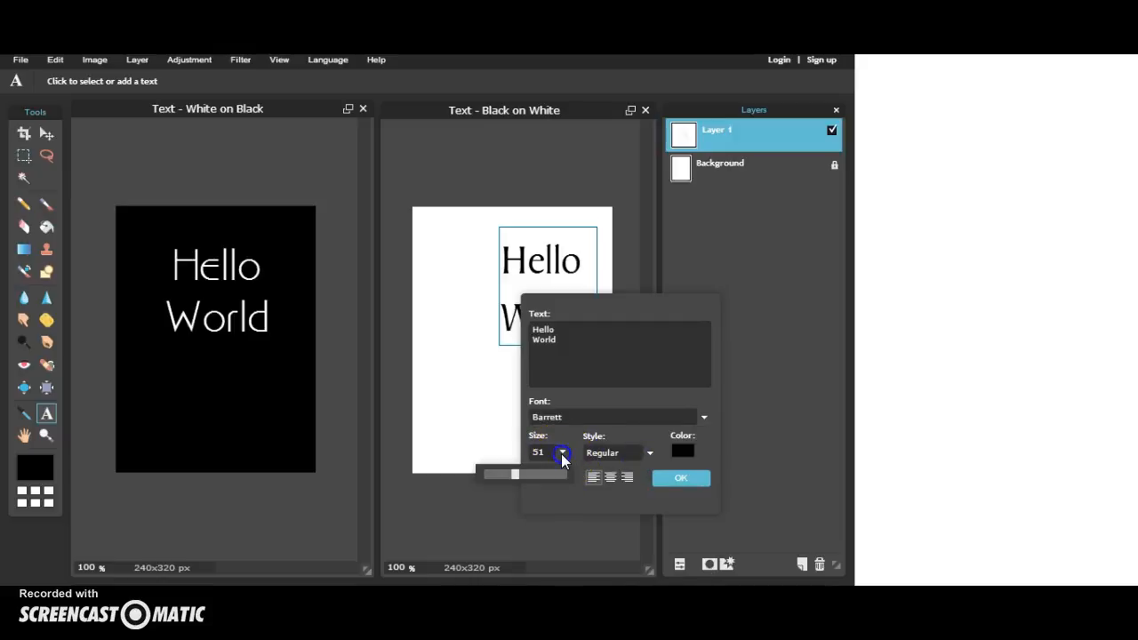
drag(511, 477, 518, 472)
click(615, 478)
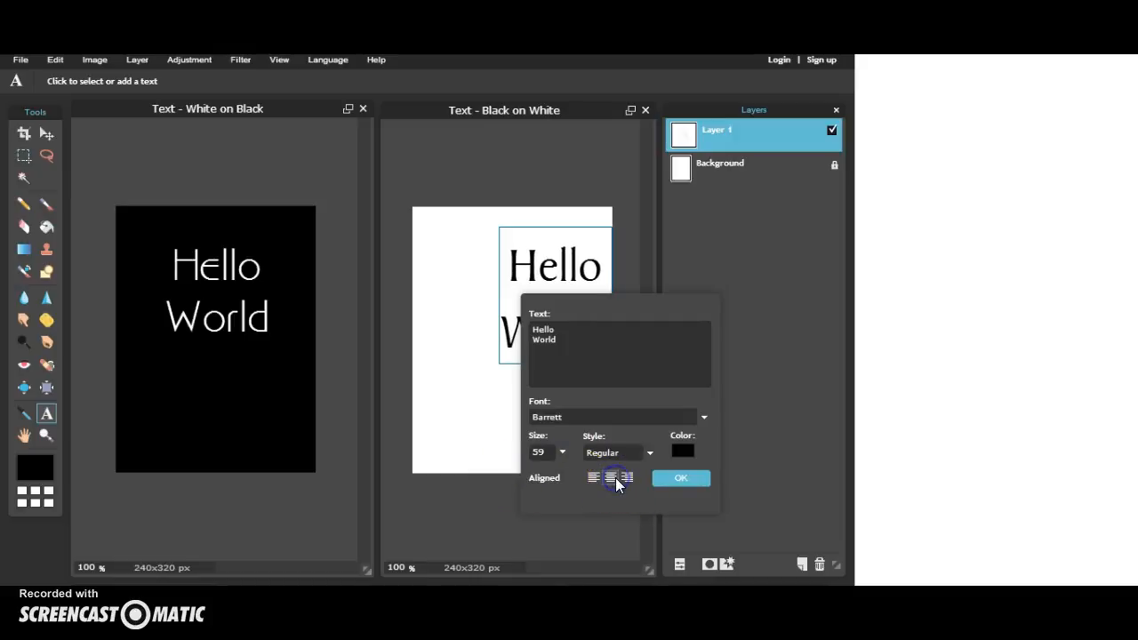
click(658, 478)
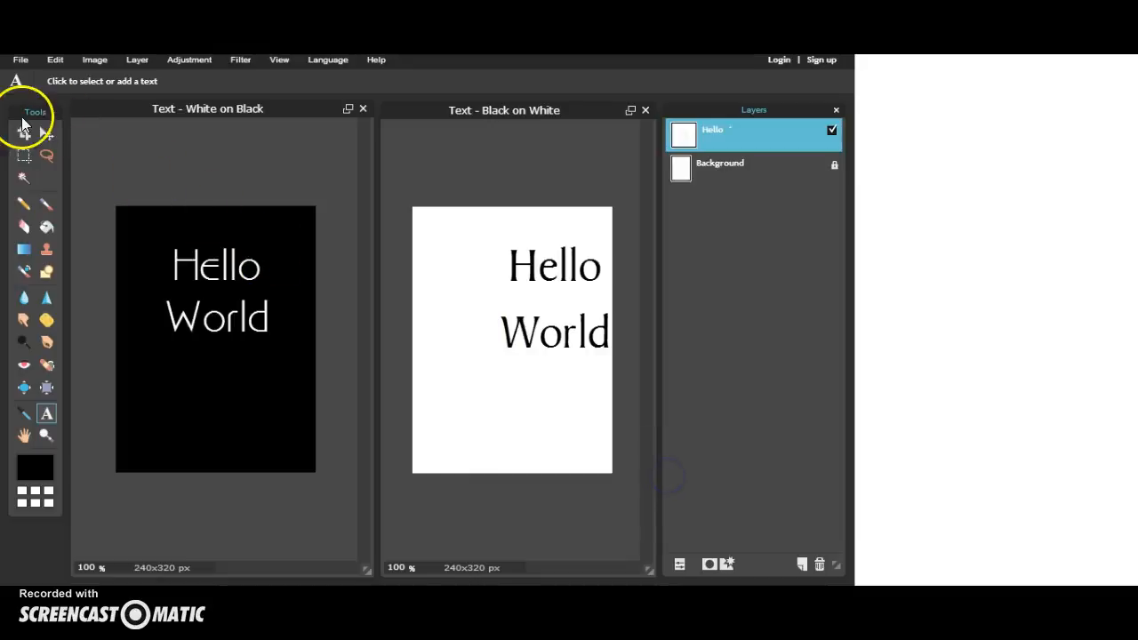
click(46, 133)
drag(600, 341, 546, 340)
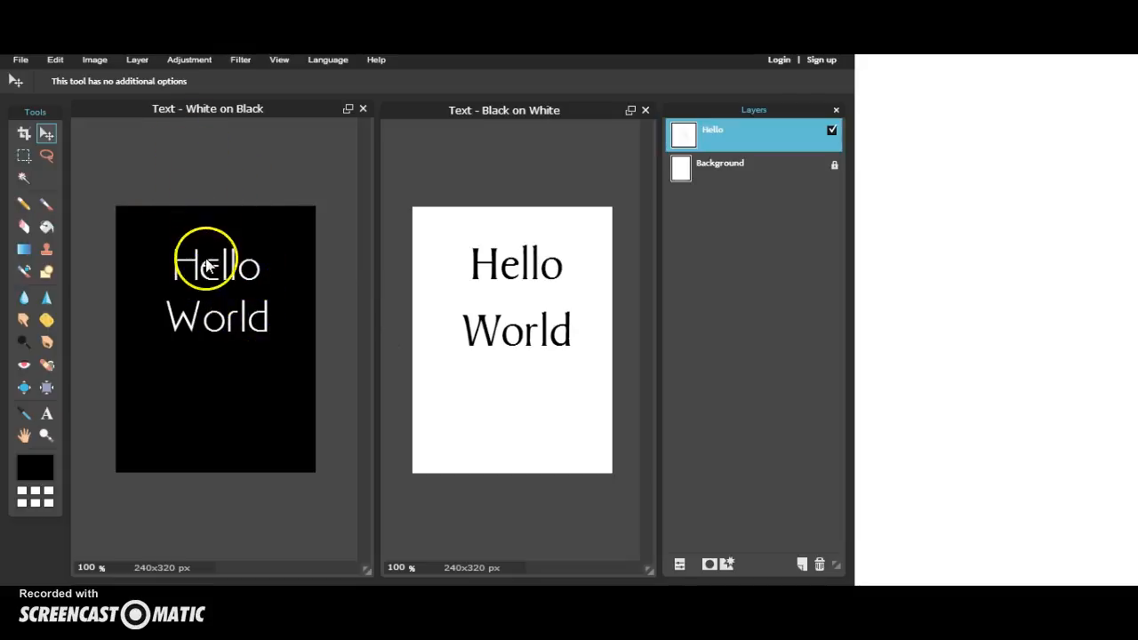
- Open the layer styles of the Hello layer in the Text - White on Black image, keeping the text in view
click(218, 109)
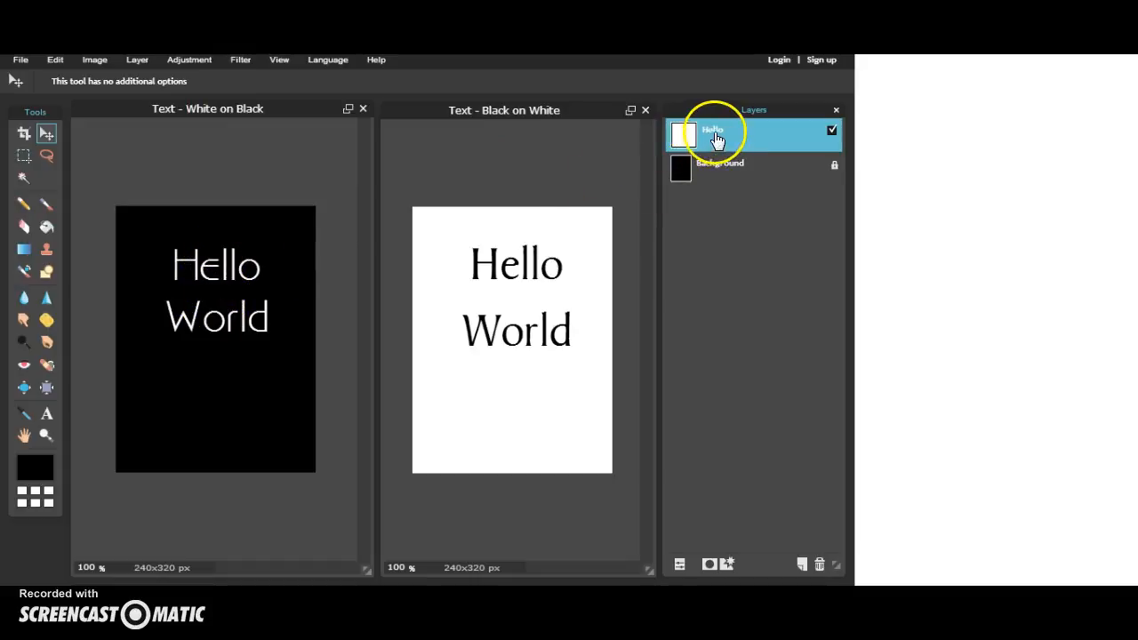
click(728, 564)
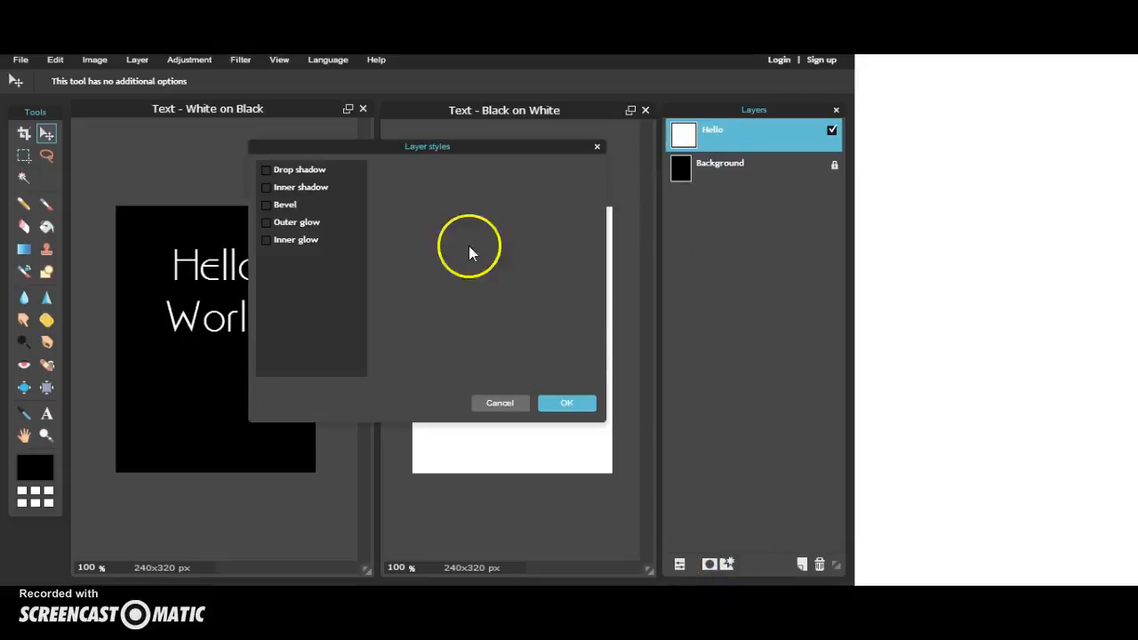
drag(420, 145, 508, 155)
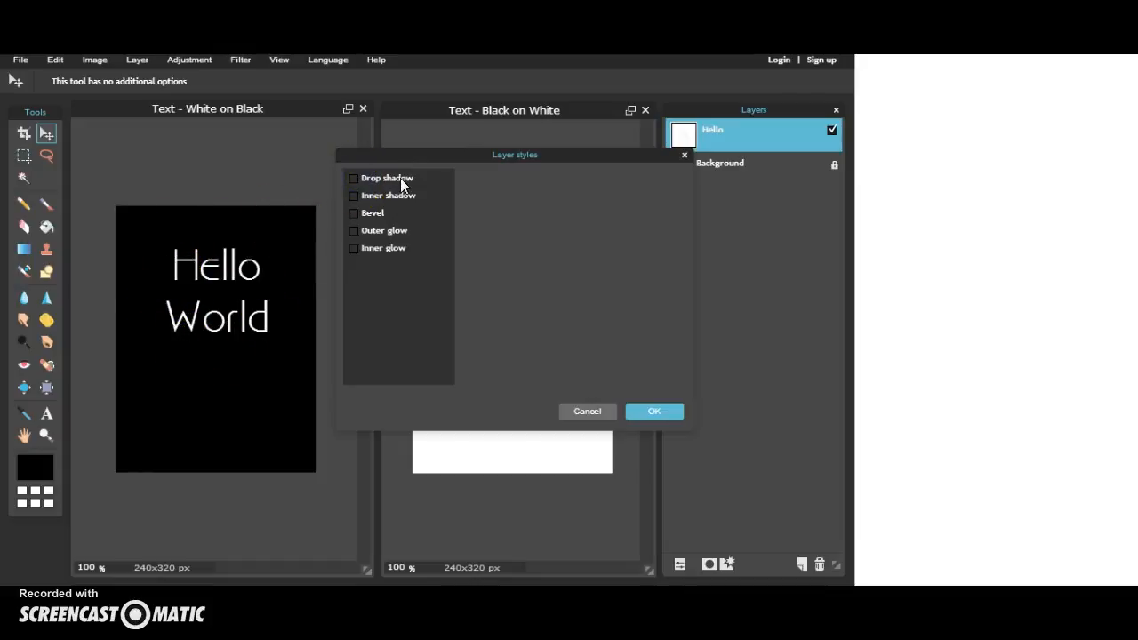
- Try a white drop shadow at a 41° angle on the Hello layer and switch it off again
click(400, 180)
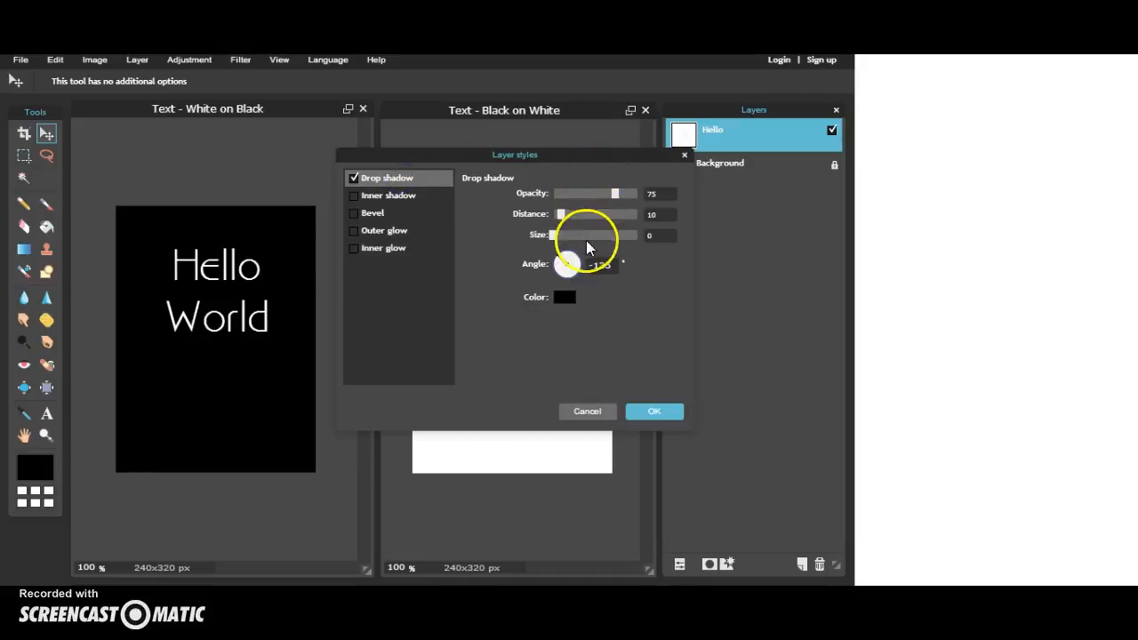
click(564, 299)
drag(334, 407, 501, 411)
click(668, 413)
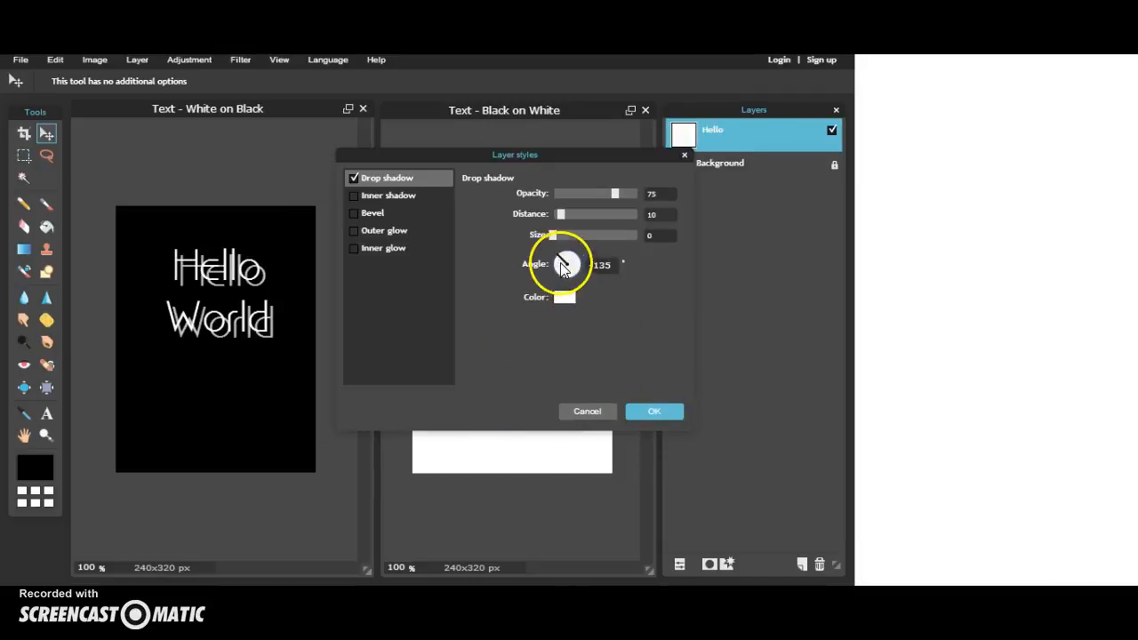
drag(557, 254, 576, 280)
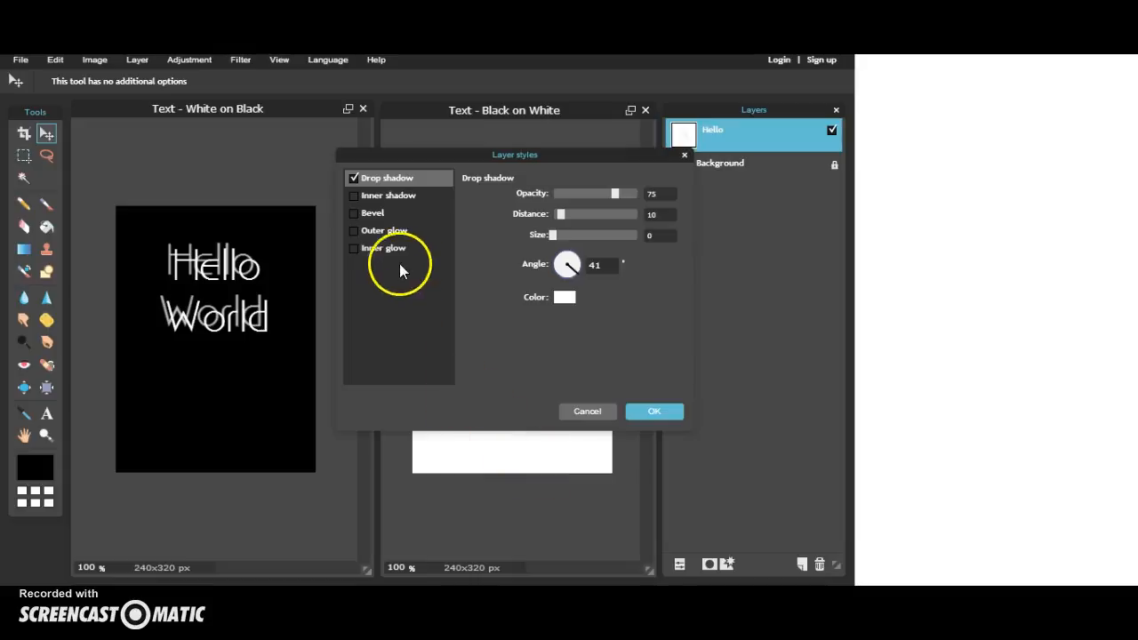
click(355, 178)
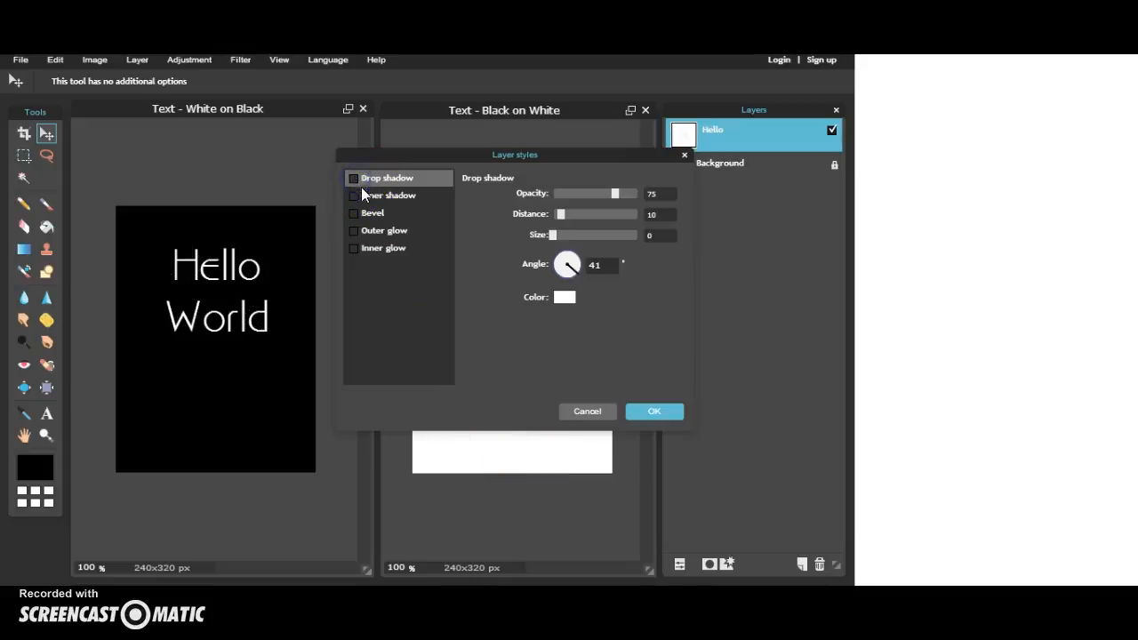
- Enable an outer glow on the Hello layer and set its colour to bright yellow (f6ff00)
click(374, 230)
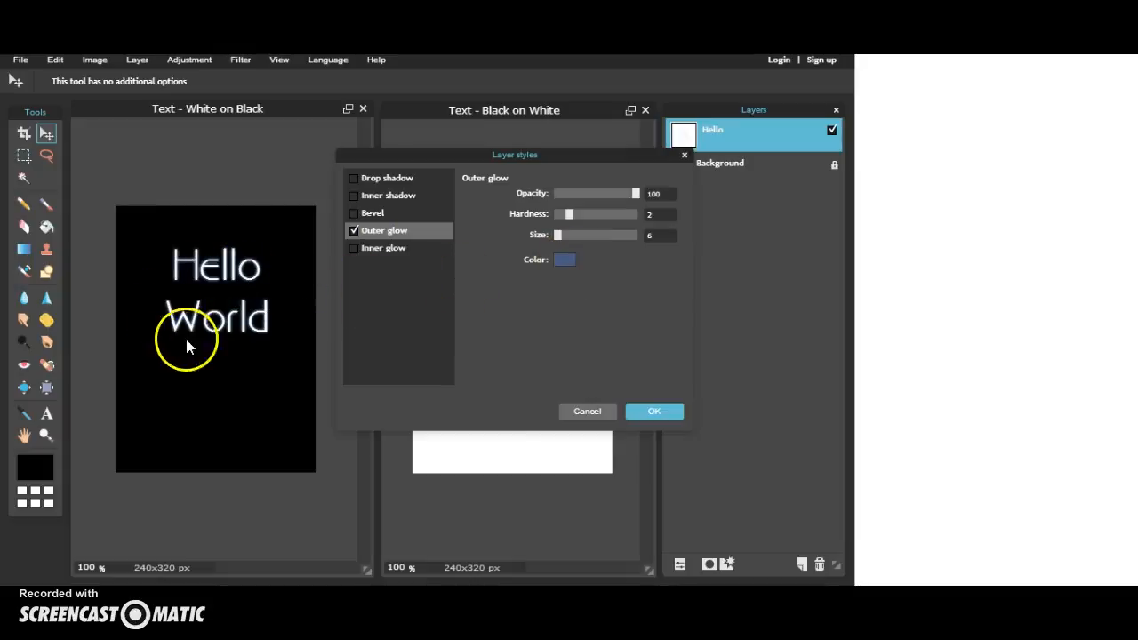
click(561, 260)
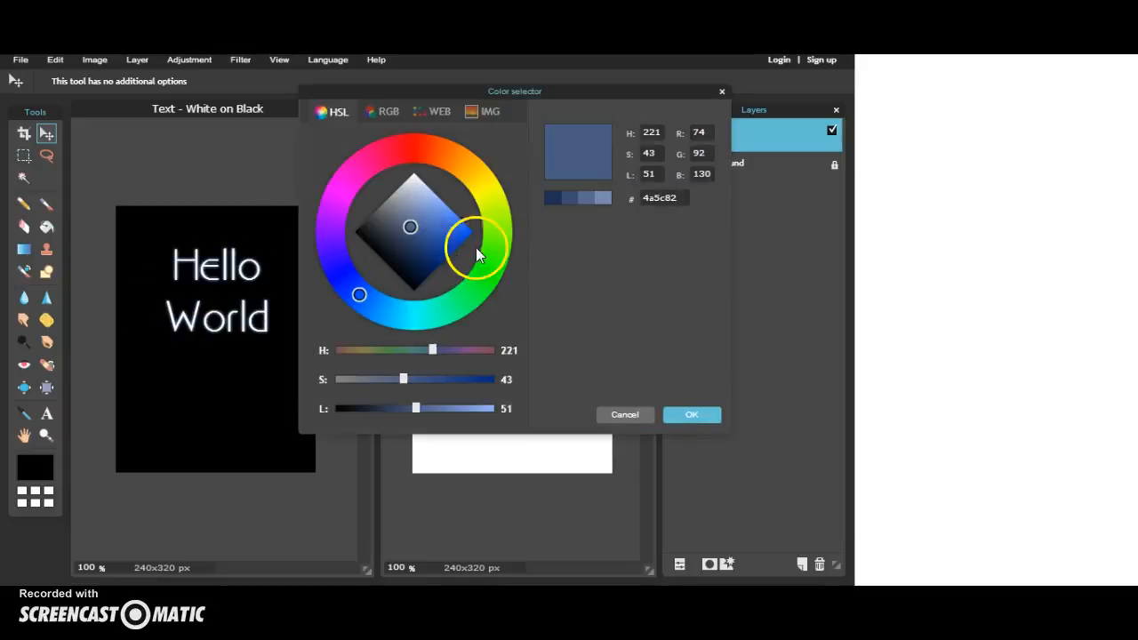
click(486, 199)
drag(411, 224, 482, 233)
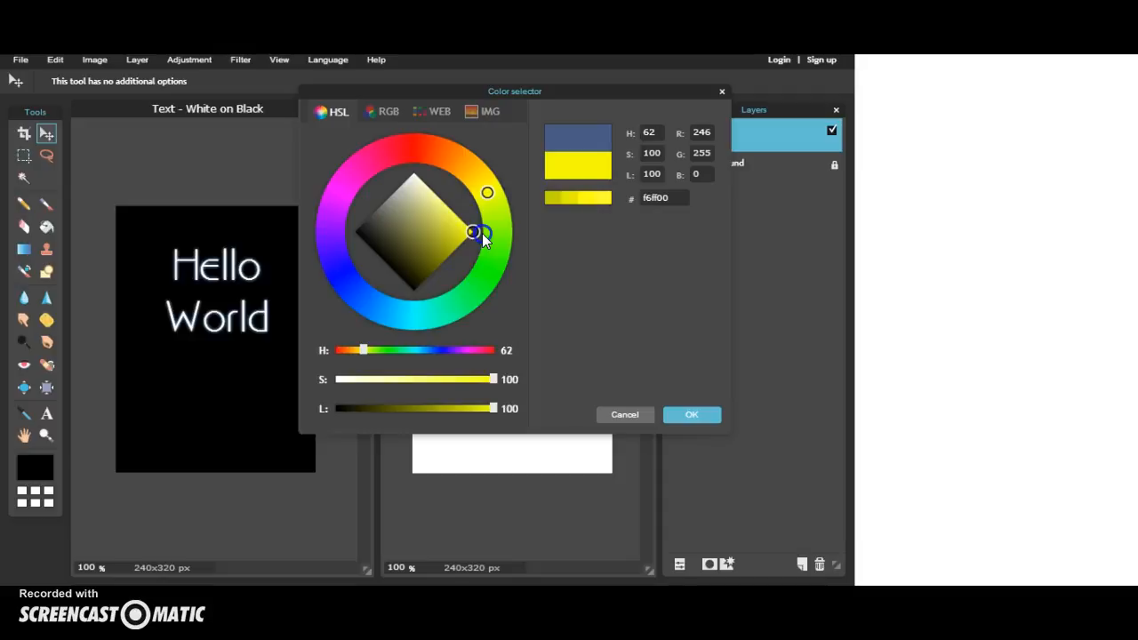
click(691, 414)
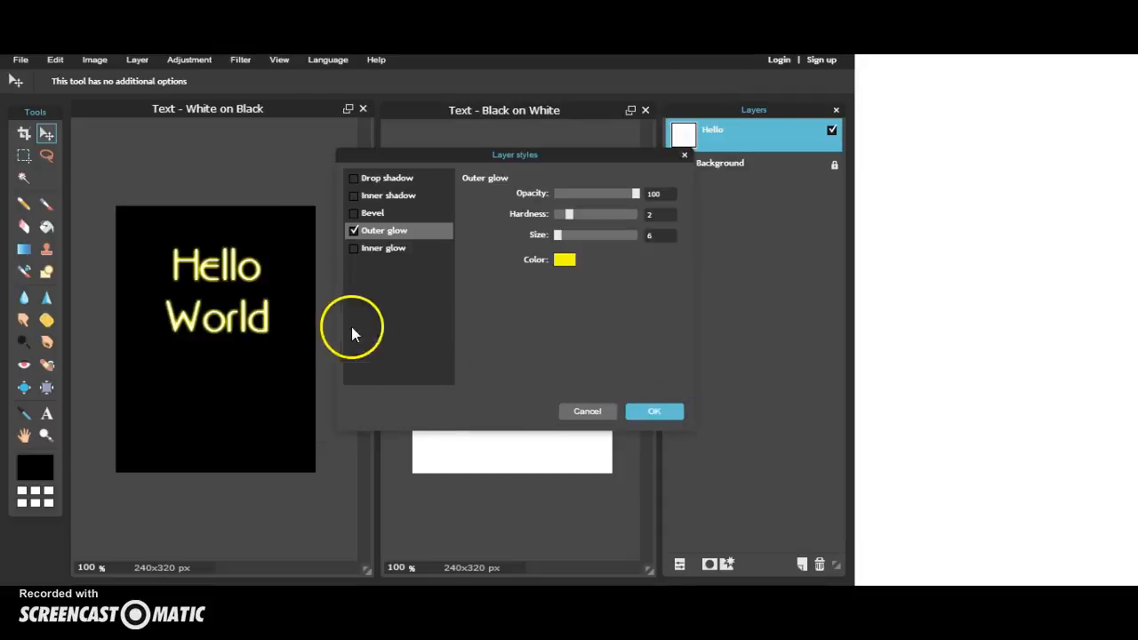
- Set the outer glow of the white Hello text to size 14, hardness 1 and opacity 73
mouse_move(555, 235)
mouse_down()
mouse_move(581, 236)
mouse_move(564, 236)
mouse_move(576, 214)
mouse_move(600, 216)
mouse_move(563, 221)
mouse_up()
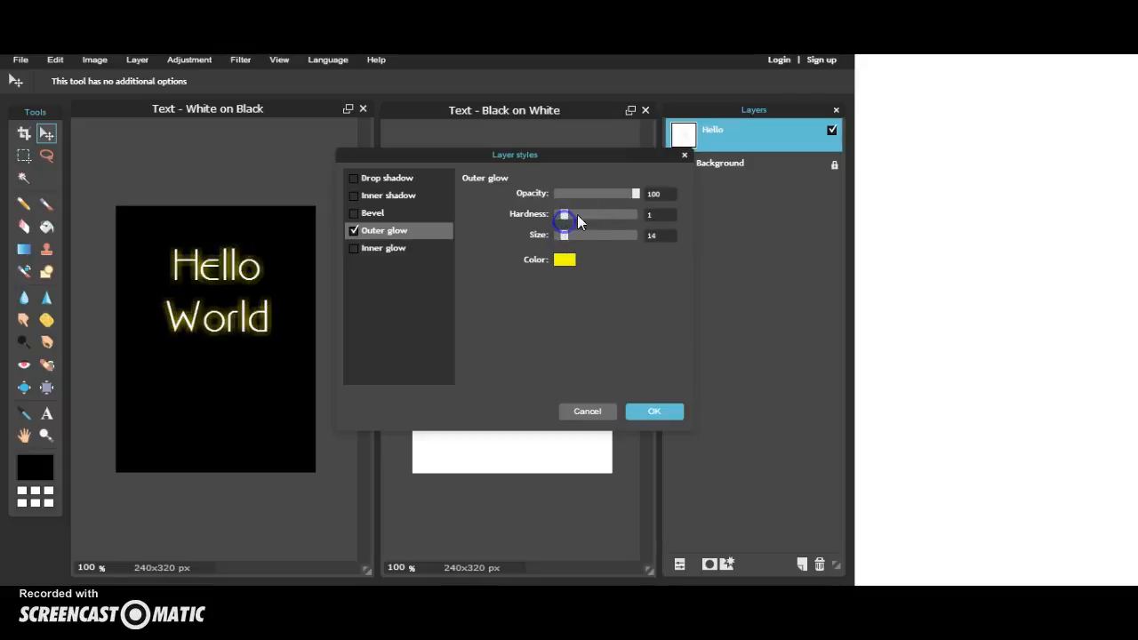
mouse_move(635, 196)
mouse_down()
mouse_move(587, 196)
mouse_move(613, 197)
mouse_up()
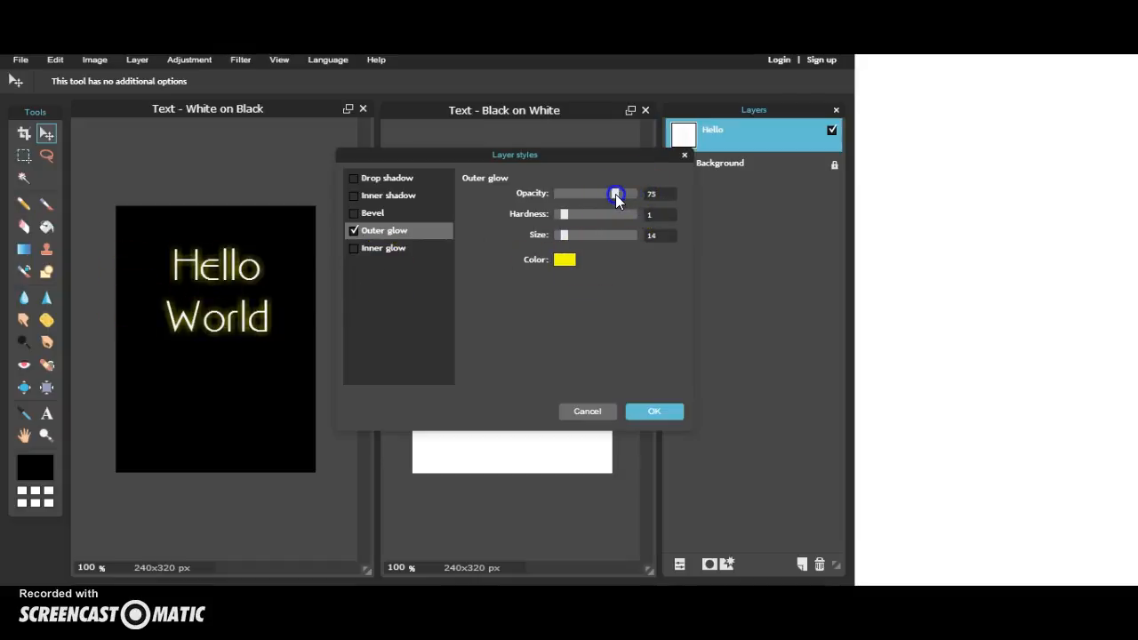
mouse_move(602, 193)
mouse_down()
mouse_move(544, 199)
mouse_move(611, 196)
mouse_up()
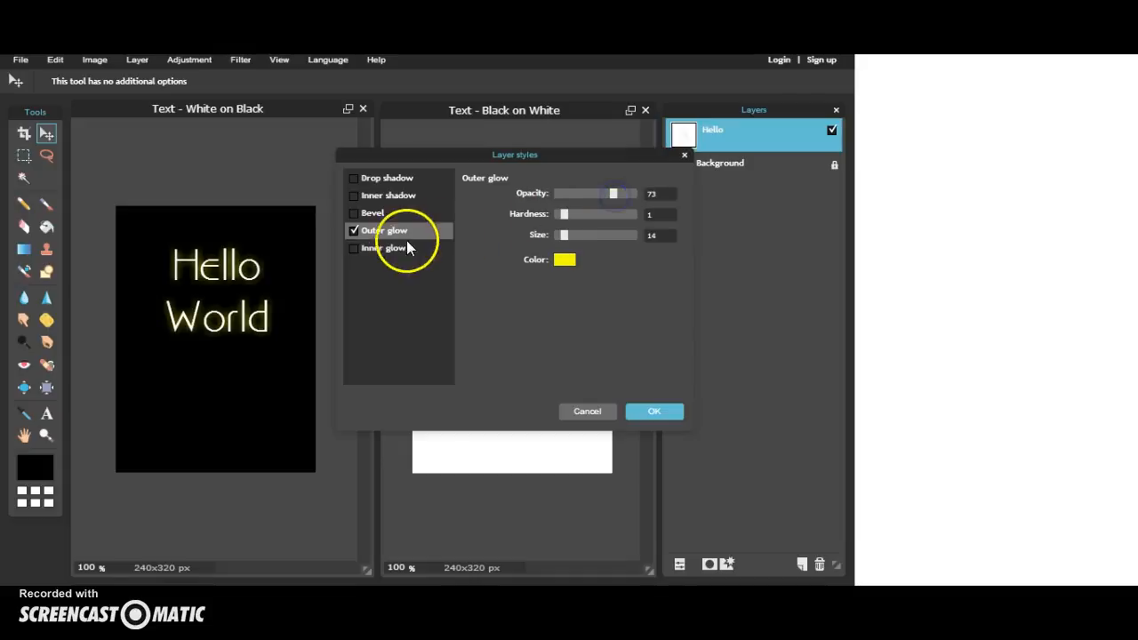
- Try a bevel and remove it, enable an inner glow with size 0 on the Hello layer and apply the styles
click(376, 212)
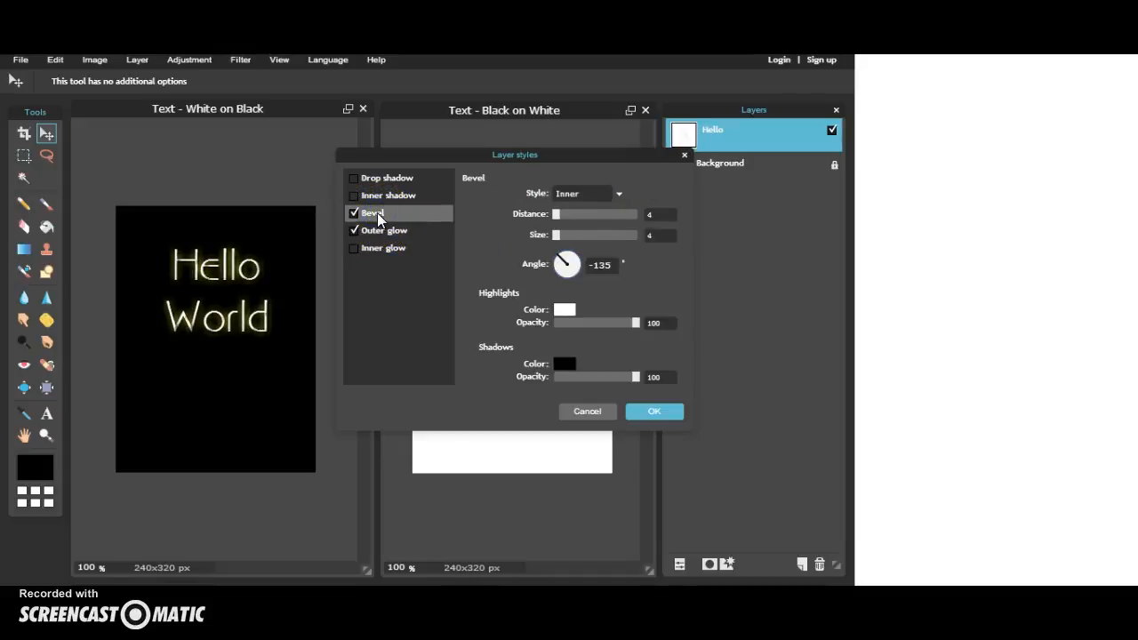
click(354, 213)
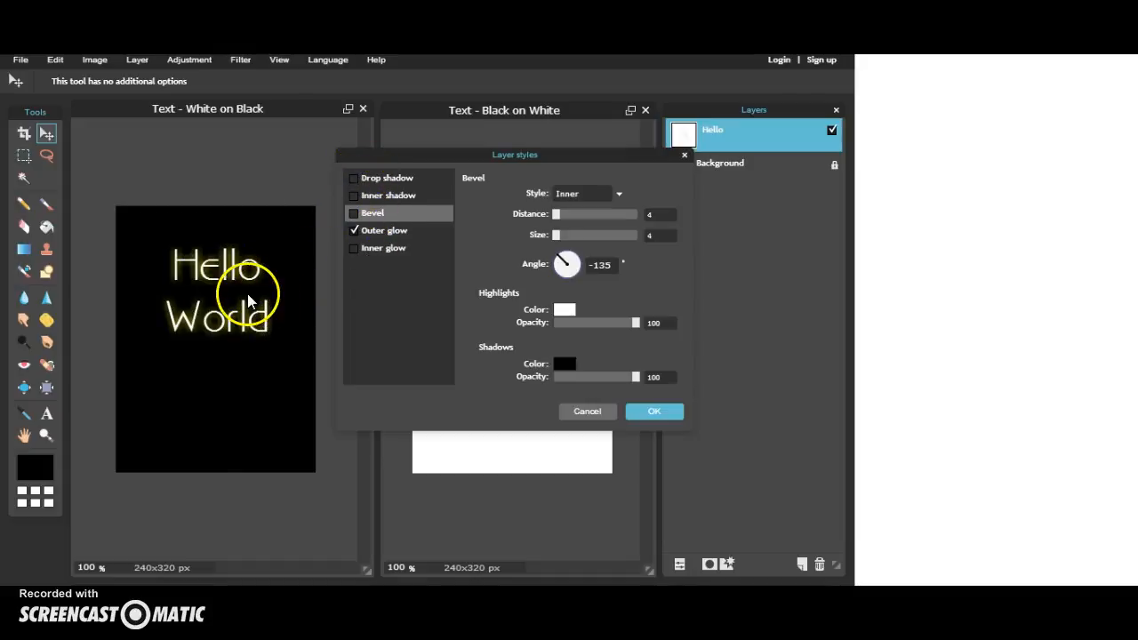
click(356, 249)
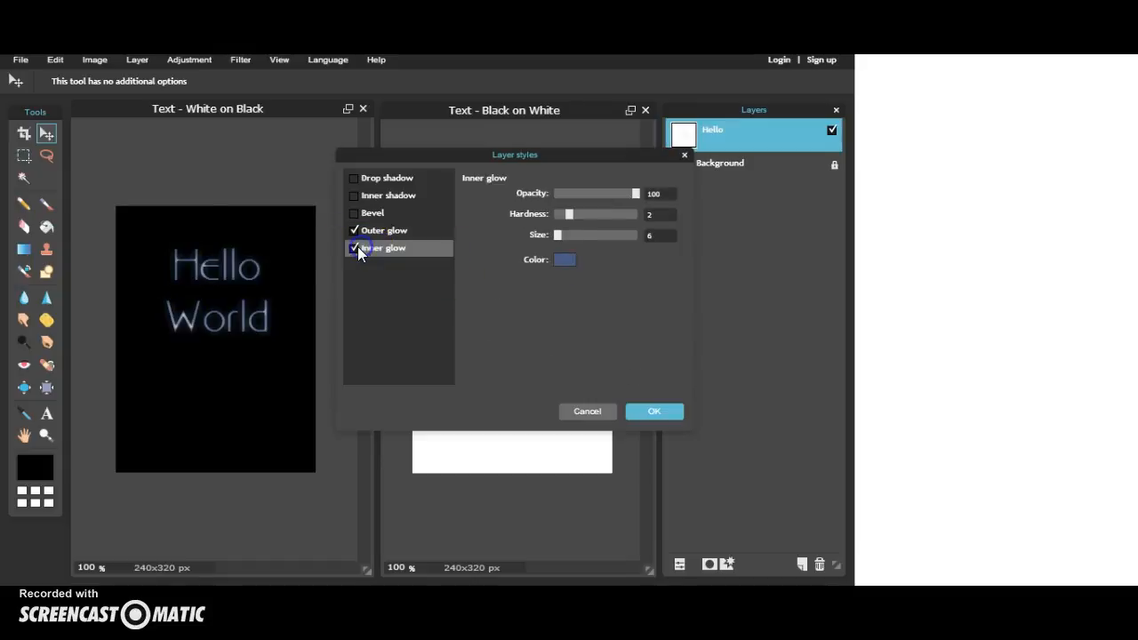
drag(556, 234, 551, 238)
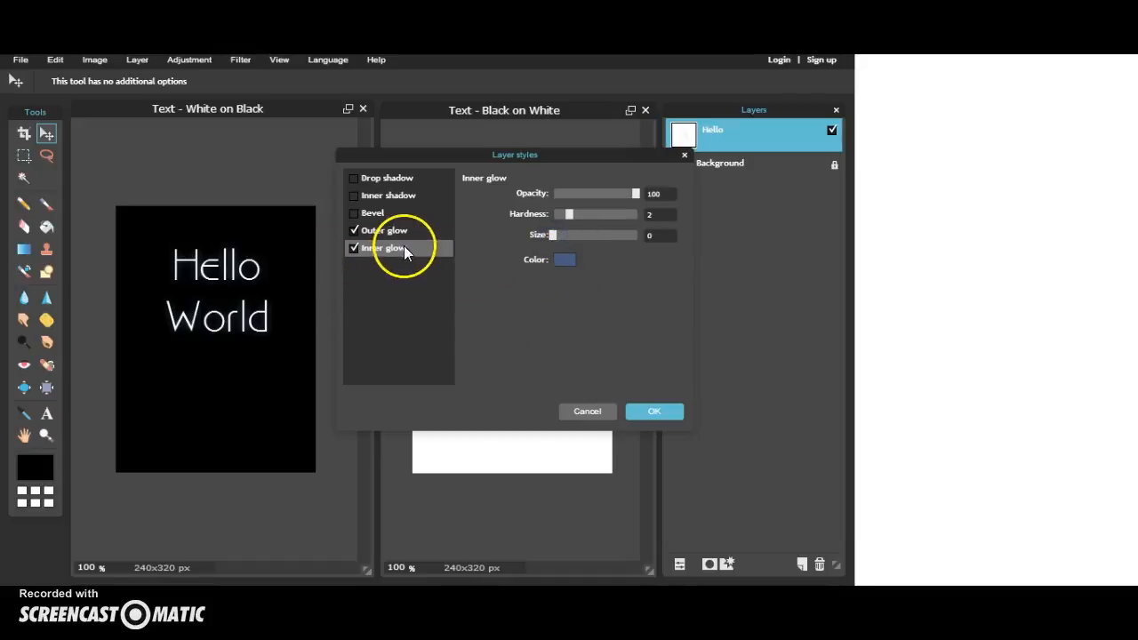
click(649, 412)
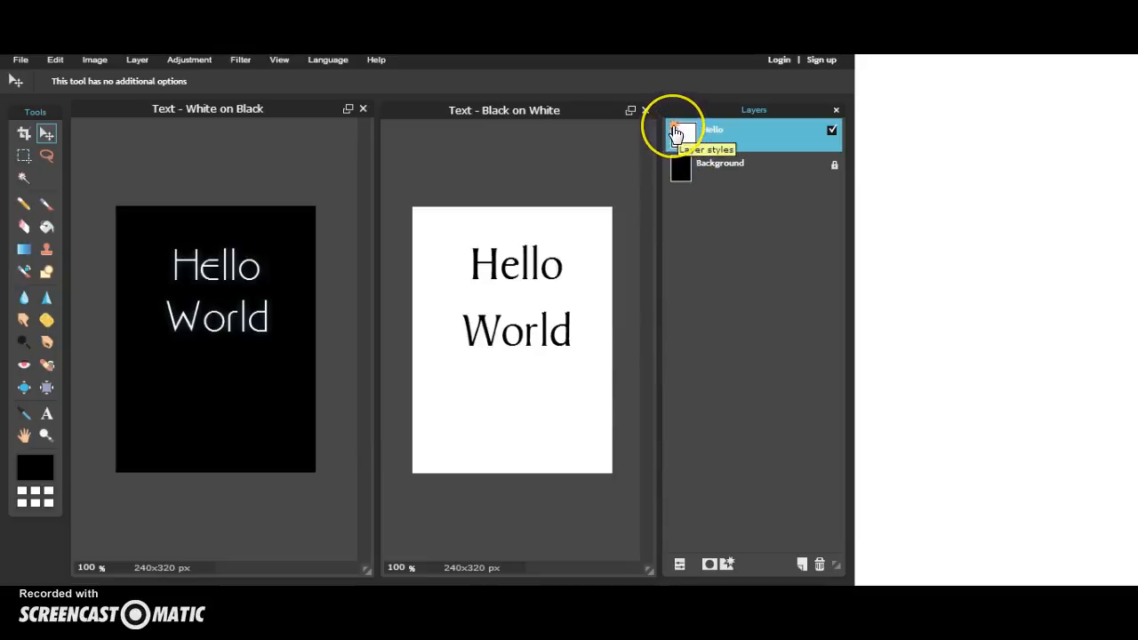
- Reopen the Hello layer's styles and switch the outer glow and inner glow off and on again
click(676, 133)
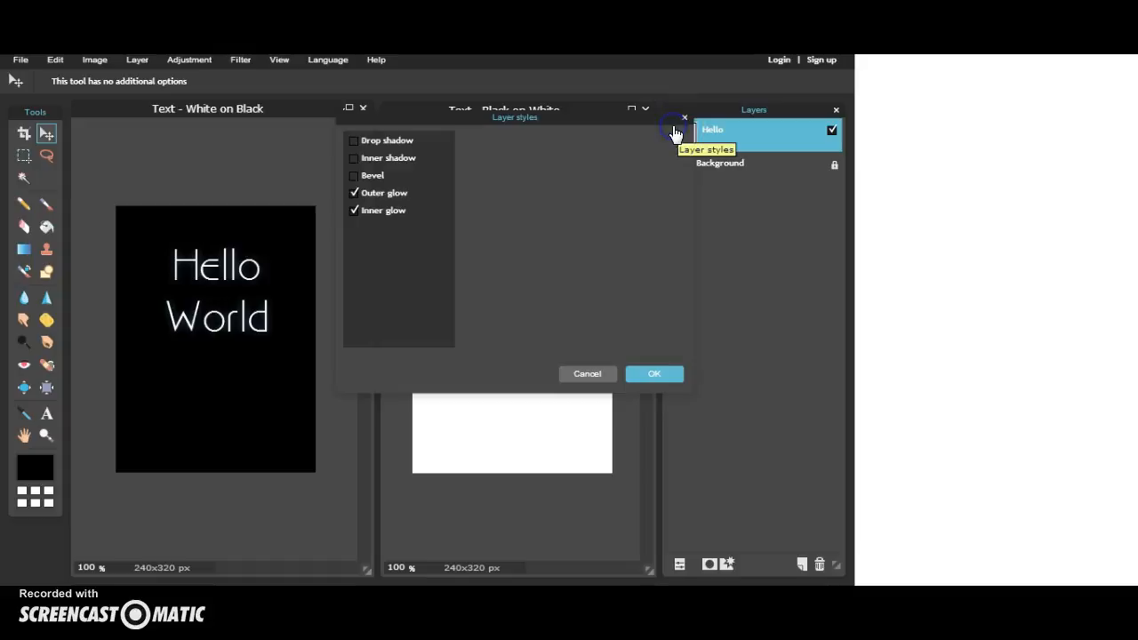
click(355, 189)
click(355, 208)
click(355, 193)
click(355, 209)
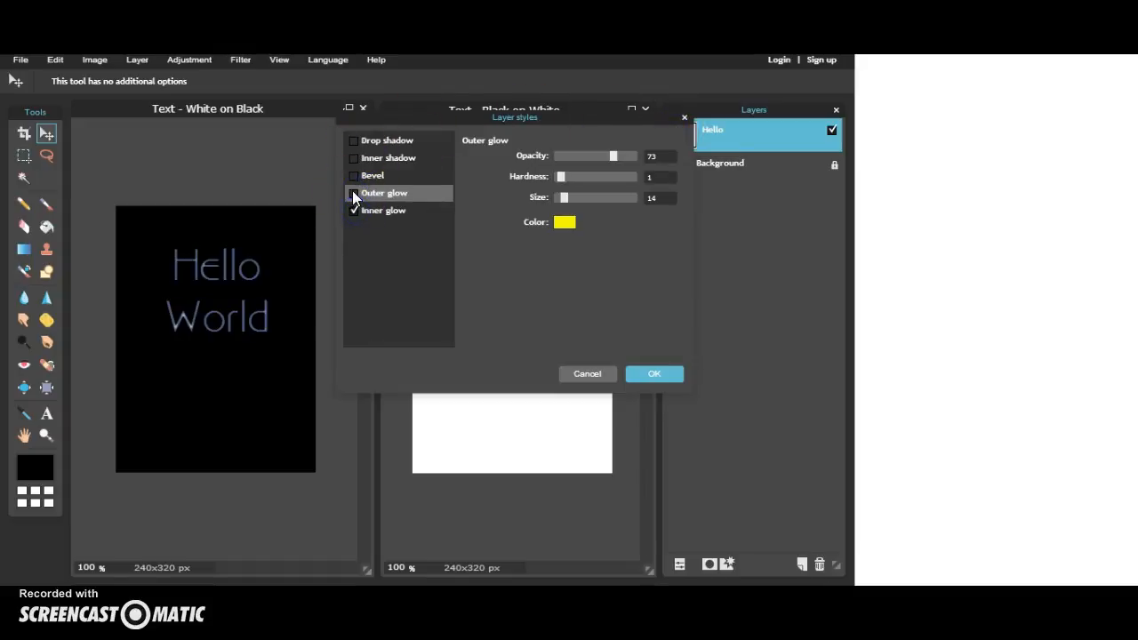
click(352, 191)
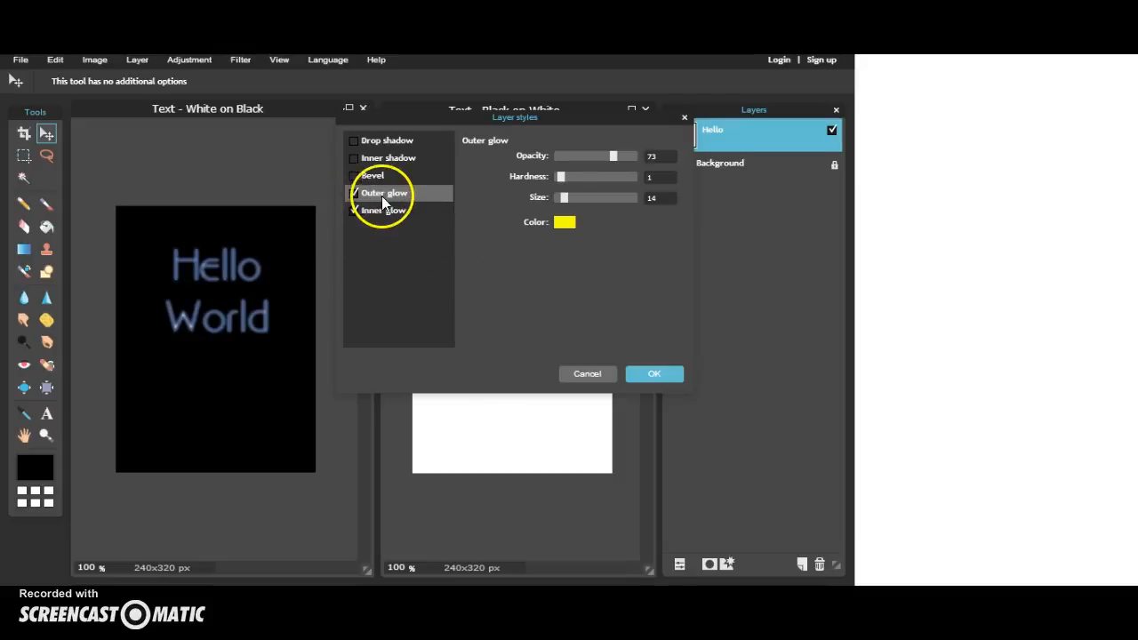
- Set the outer glow colour to yellow-green (cef21b) and apply the layer styles
click(555, 221)
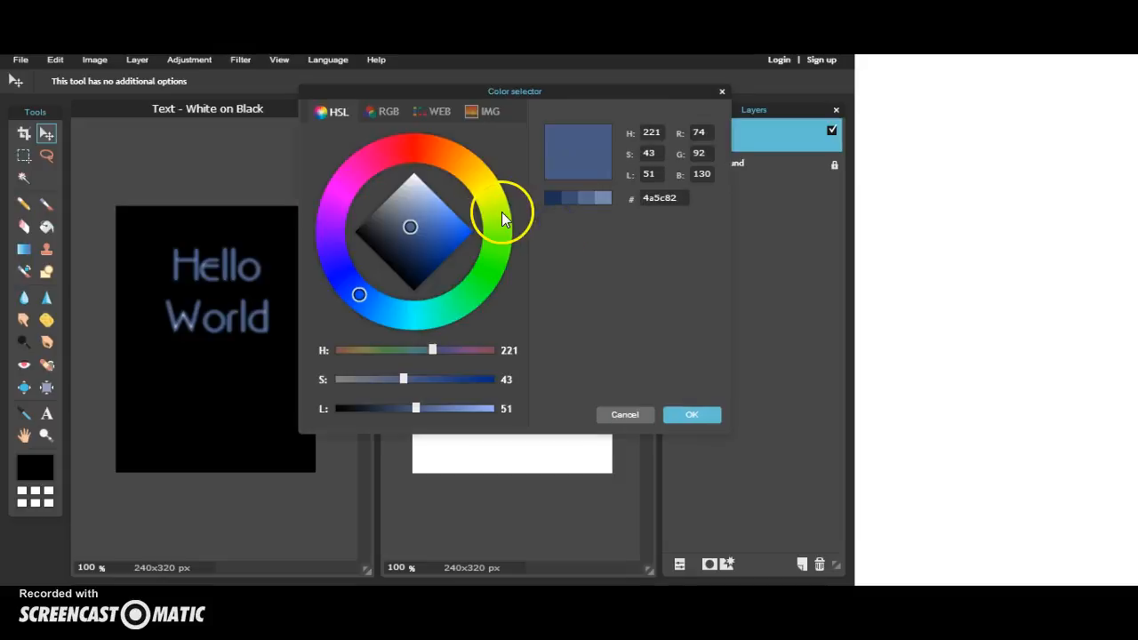
click(496, 201)
click(464, 228)
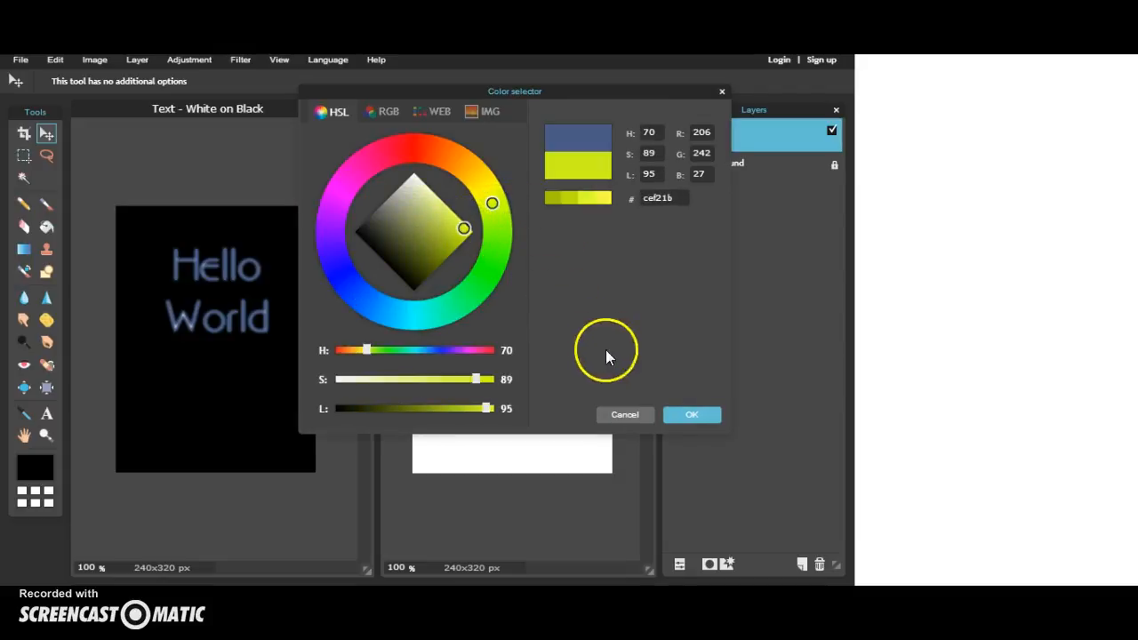
click(704, 418)
click(230, 336)
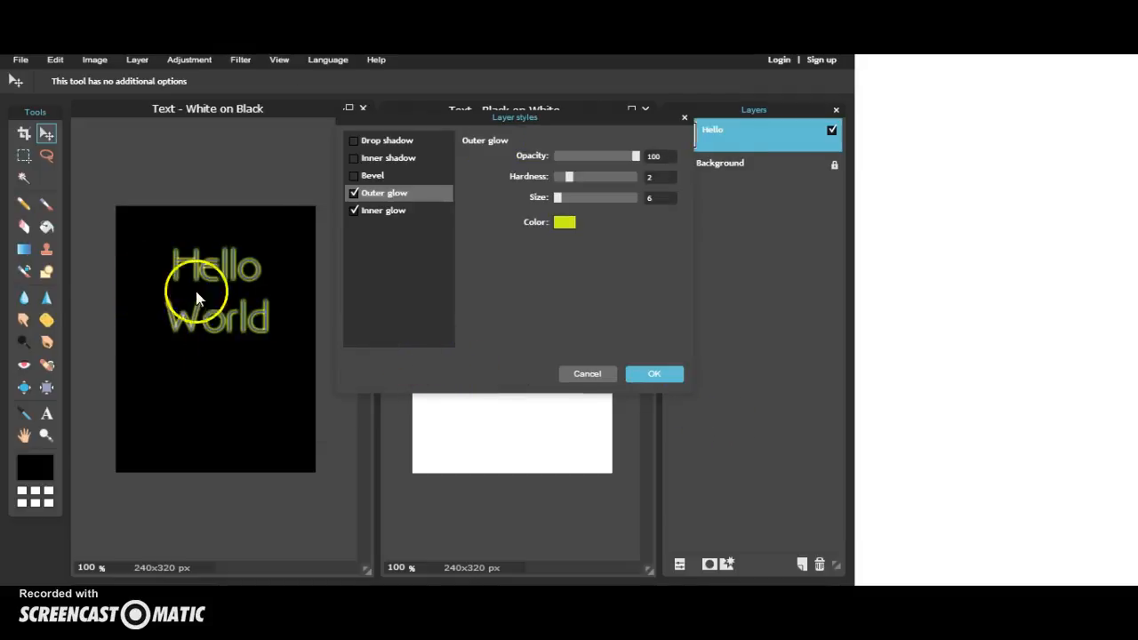
click(653, 374)
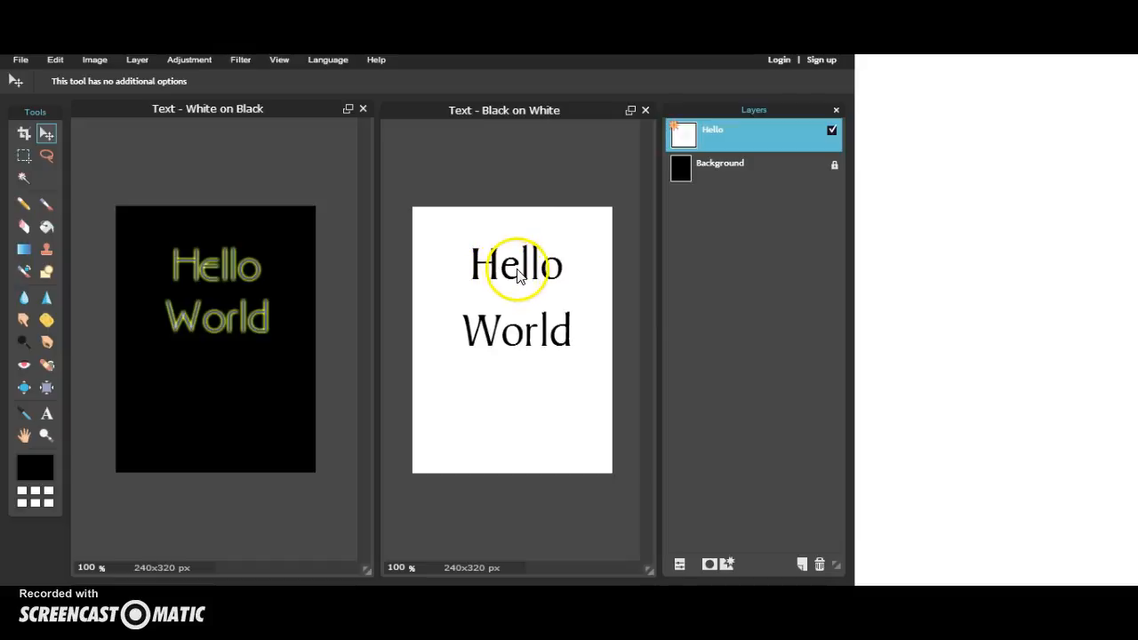
- Add a drop shadow with angle 41°, distance 5 and size 4 to the Hello layer of Text - Black on White, keeping the text in view
click(518, 270)
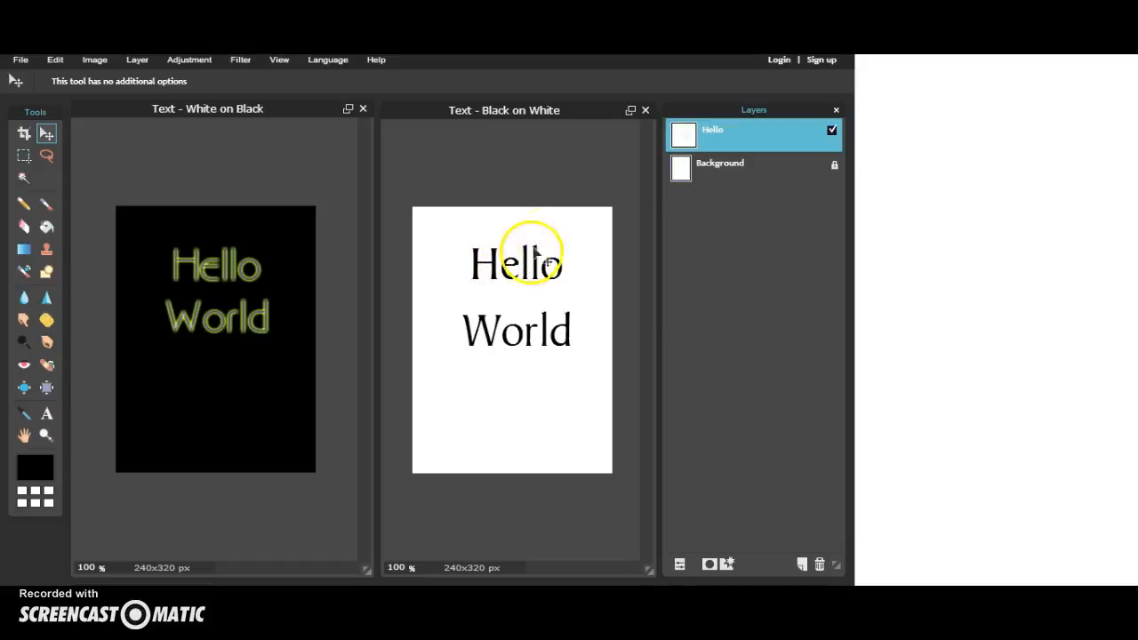
click(728, 563)
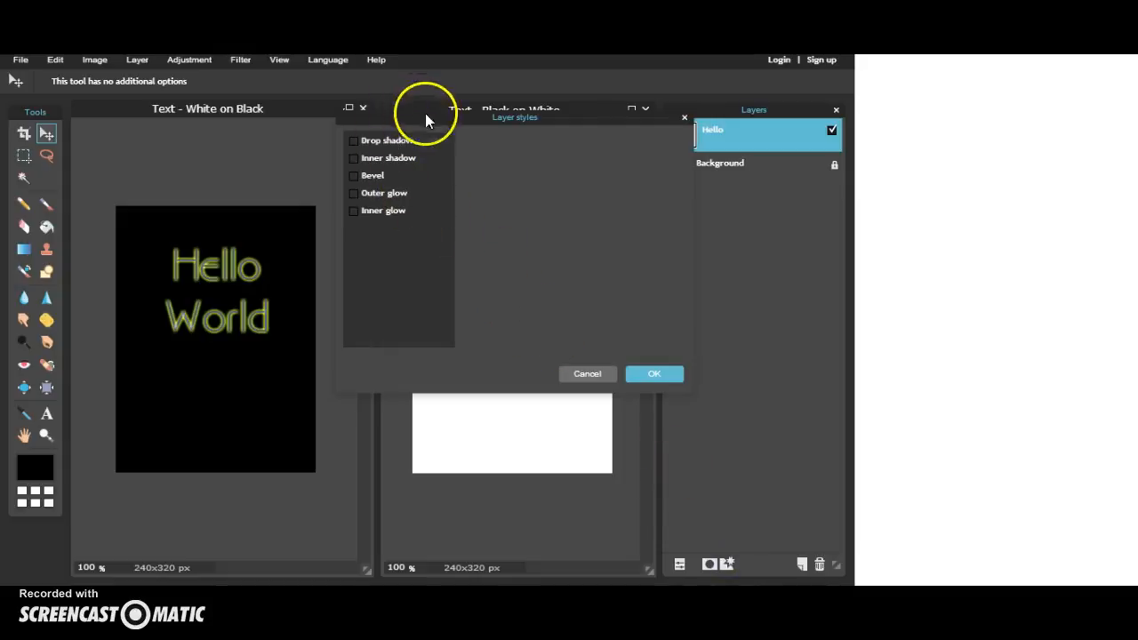
drag(451, 125, 196, 127)
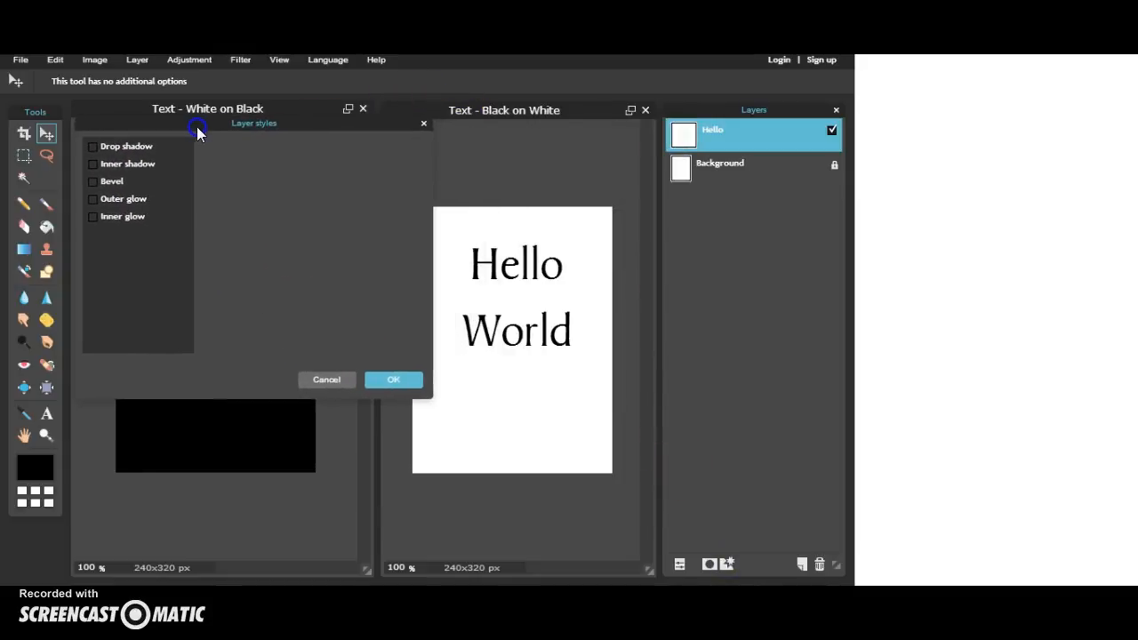
click(93, 146)
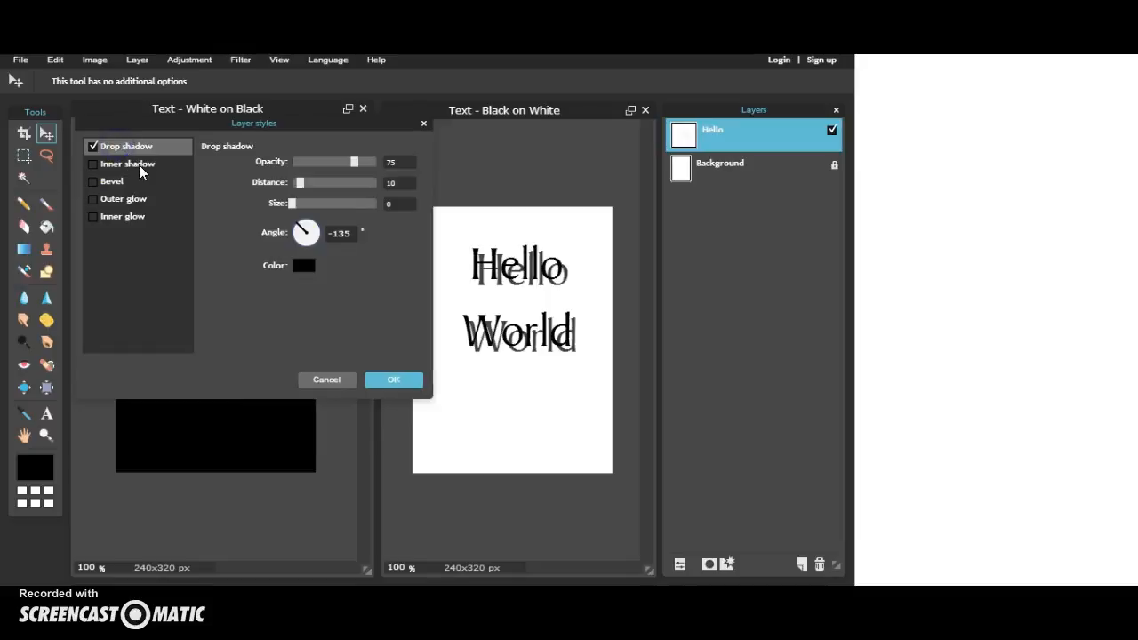
drag(302, 231, 323, 244)
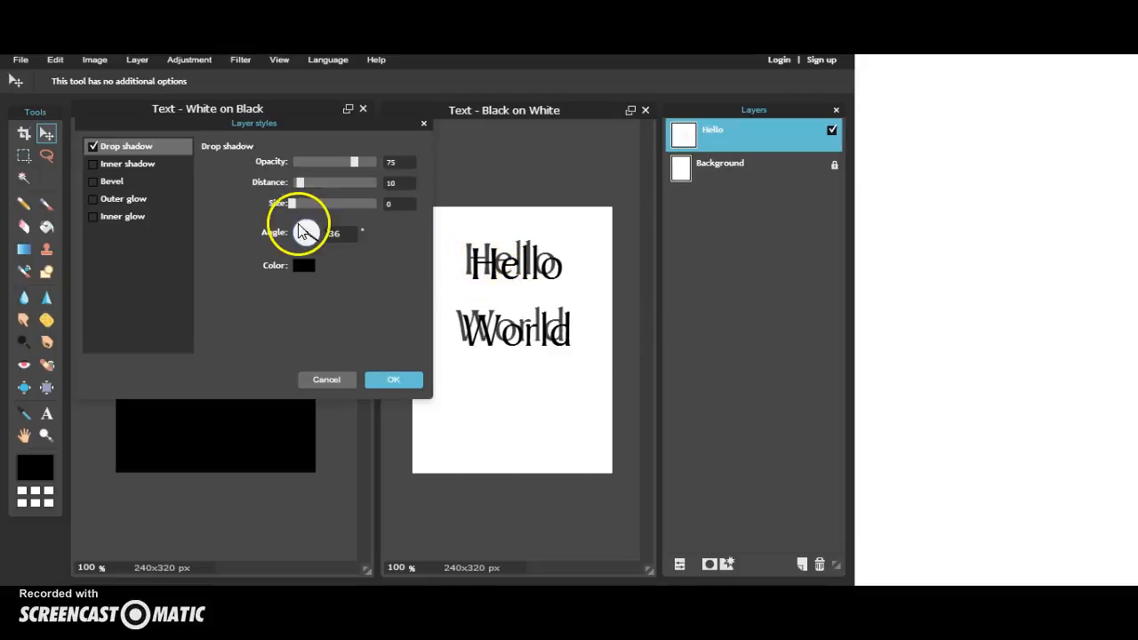
drag(314, 237, 297, 187)
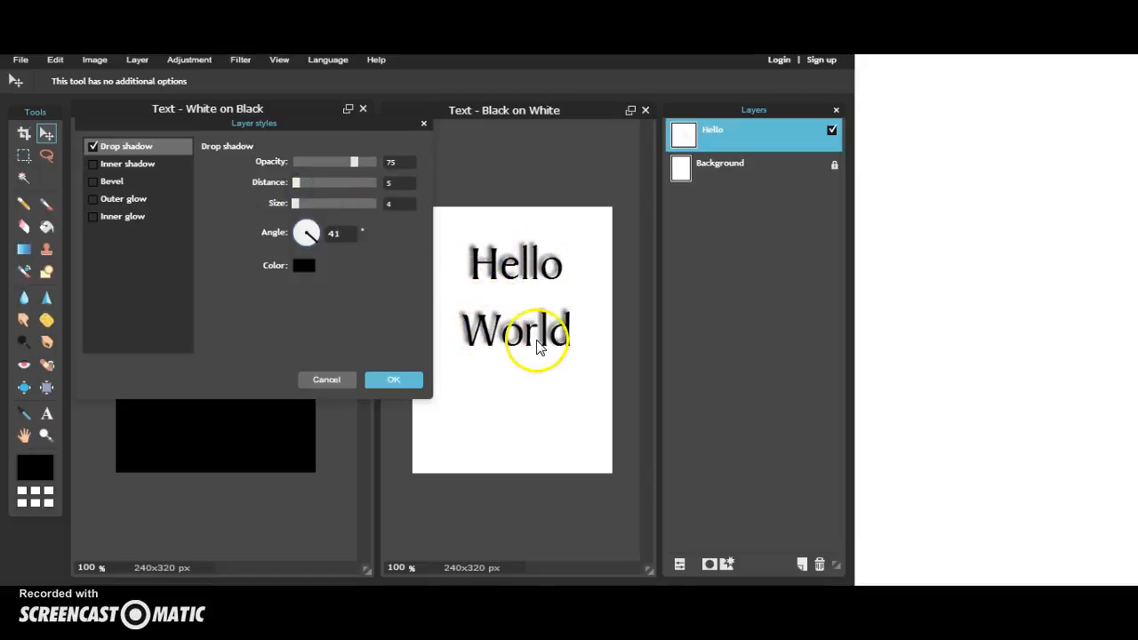
- Enable an outer glow on the black Hello text and set its colour to bright red (f5000c)
click(105, 201)
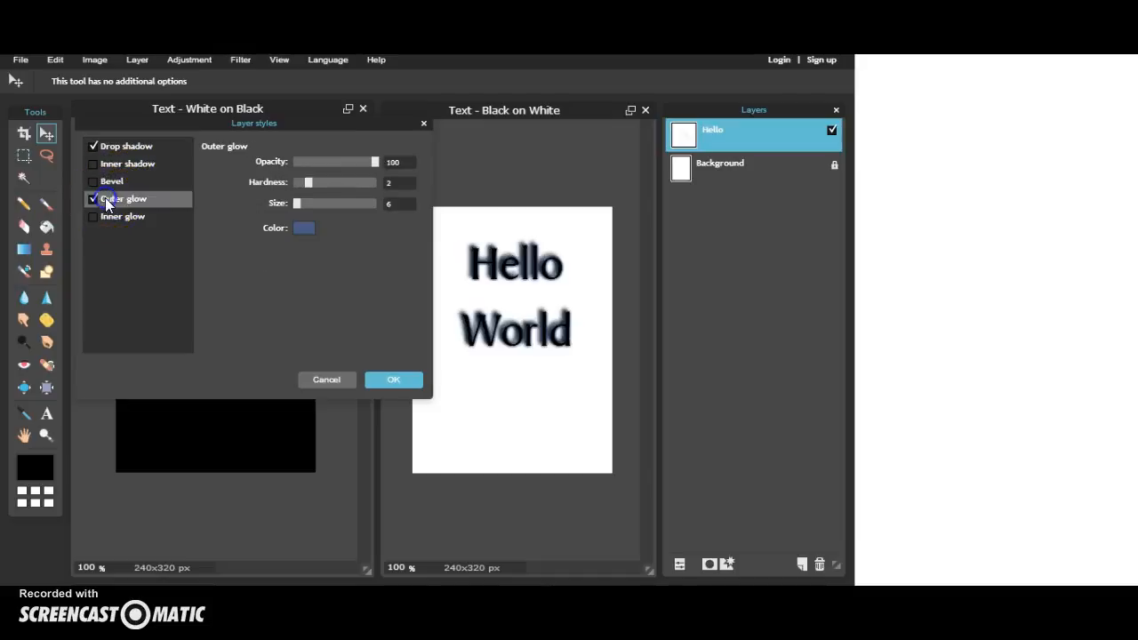
click(303, 230)
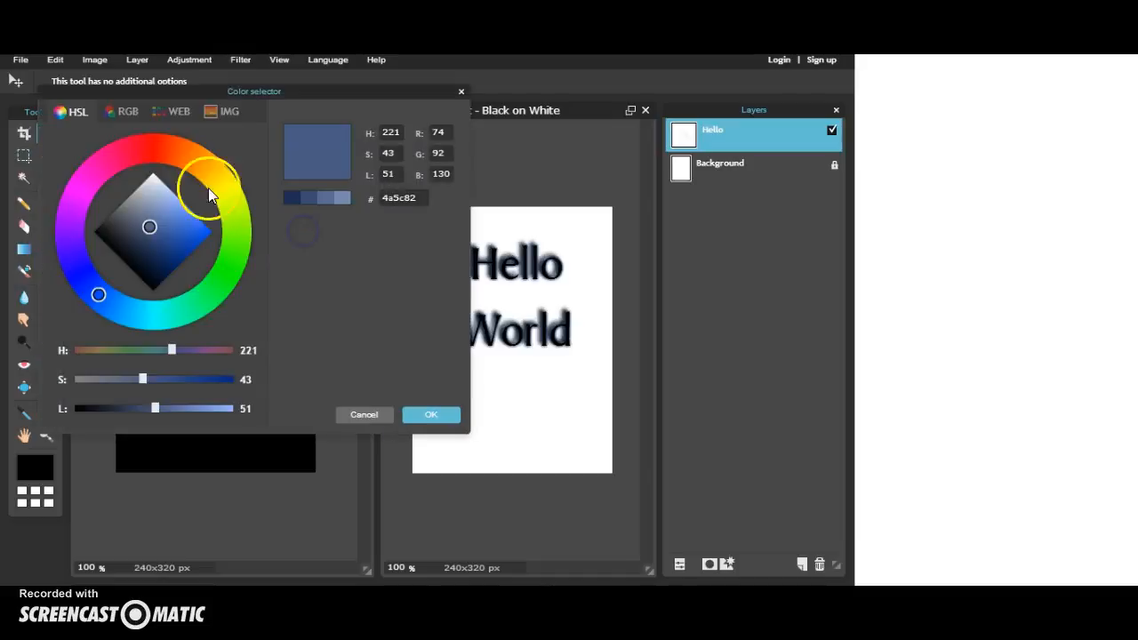
click(149, 149)
click(200, 230)
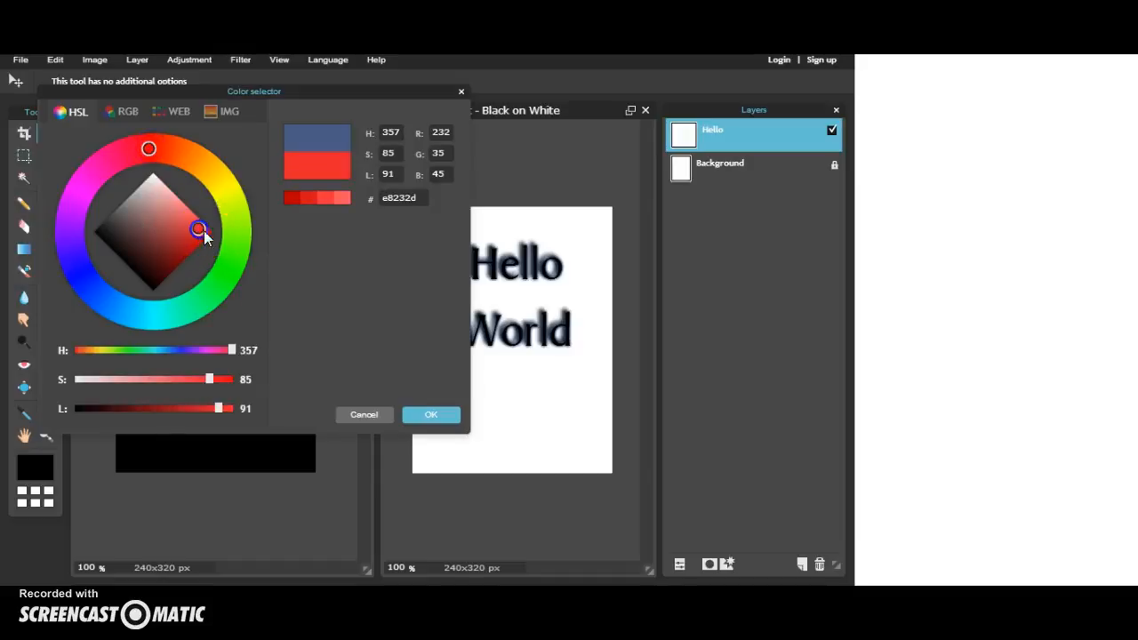
click(209, 234)
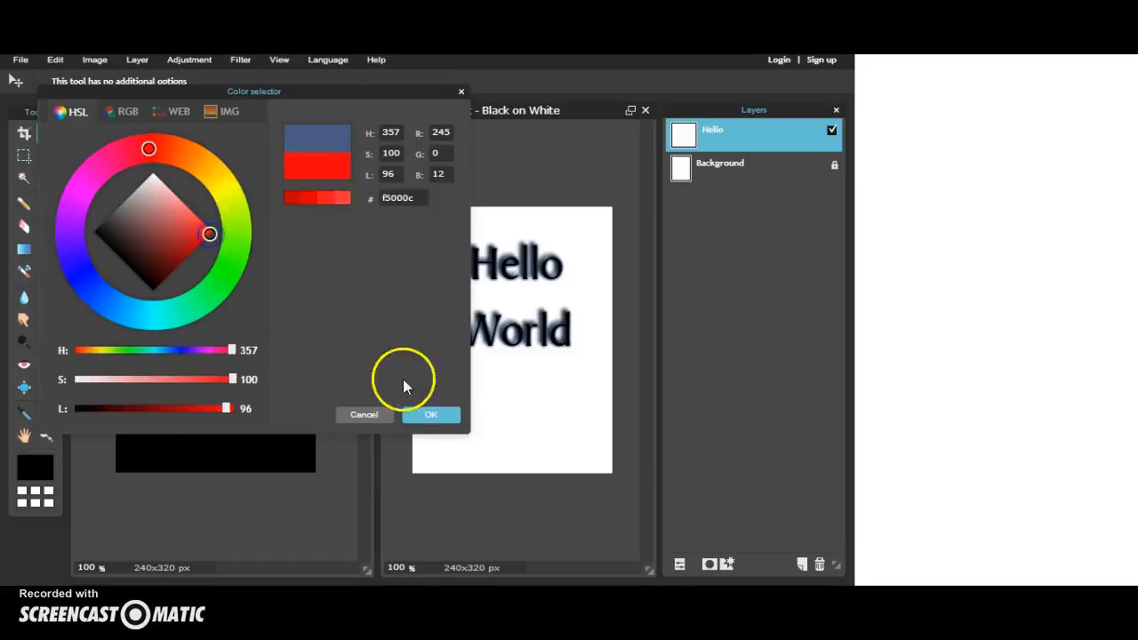
click(432, 415)
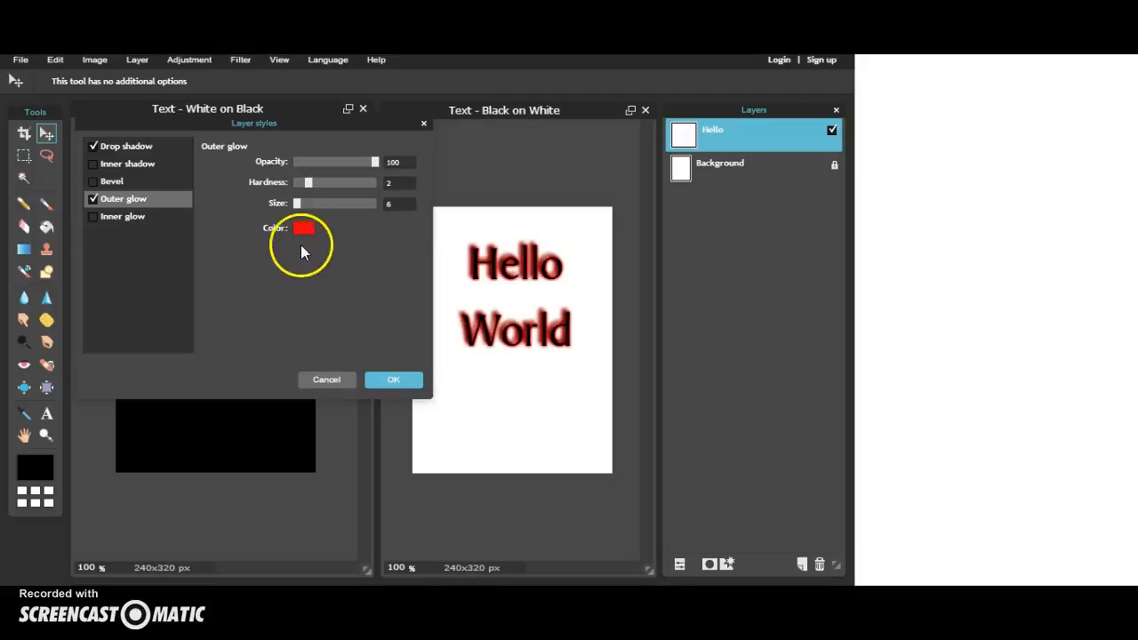
- Set the red outer glow to hardness 1, opacity 72 and size 7, and apply the layer styles
drag(306, 183, 296, 186)
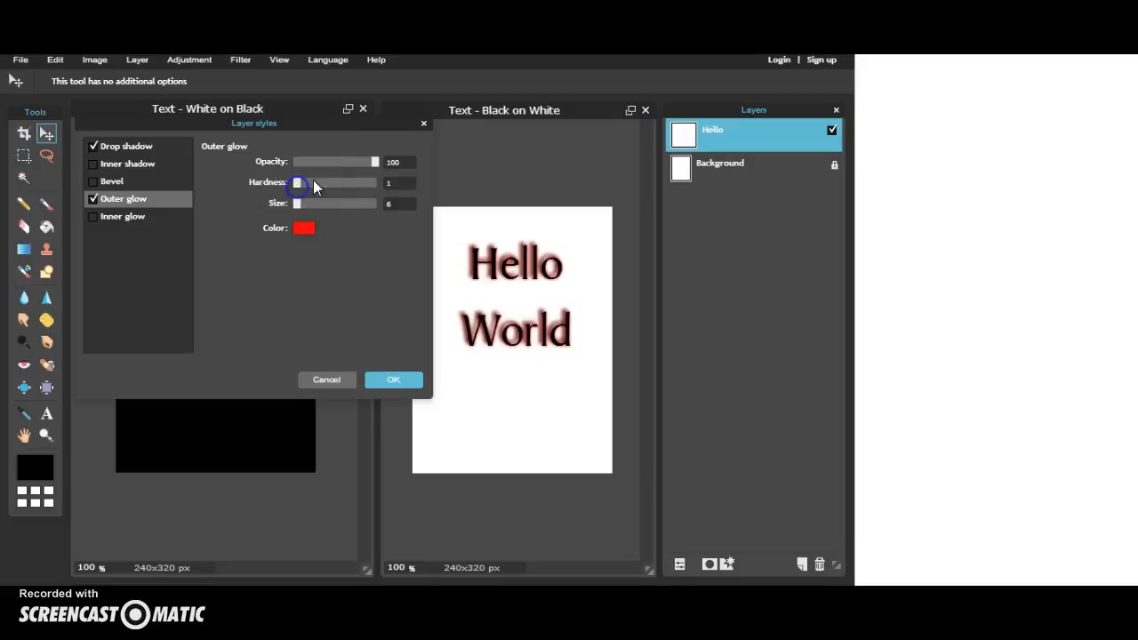
drag(376, 161, 351, 168)
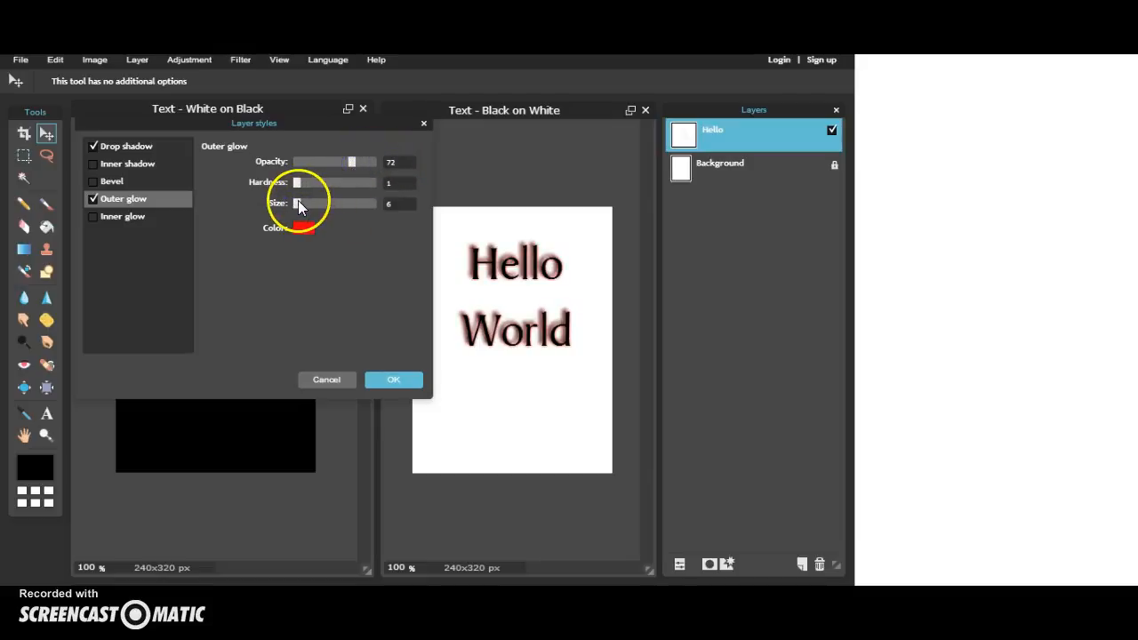
drag(298, 204, 300, 207)
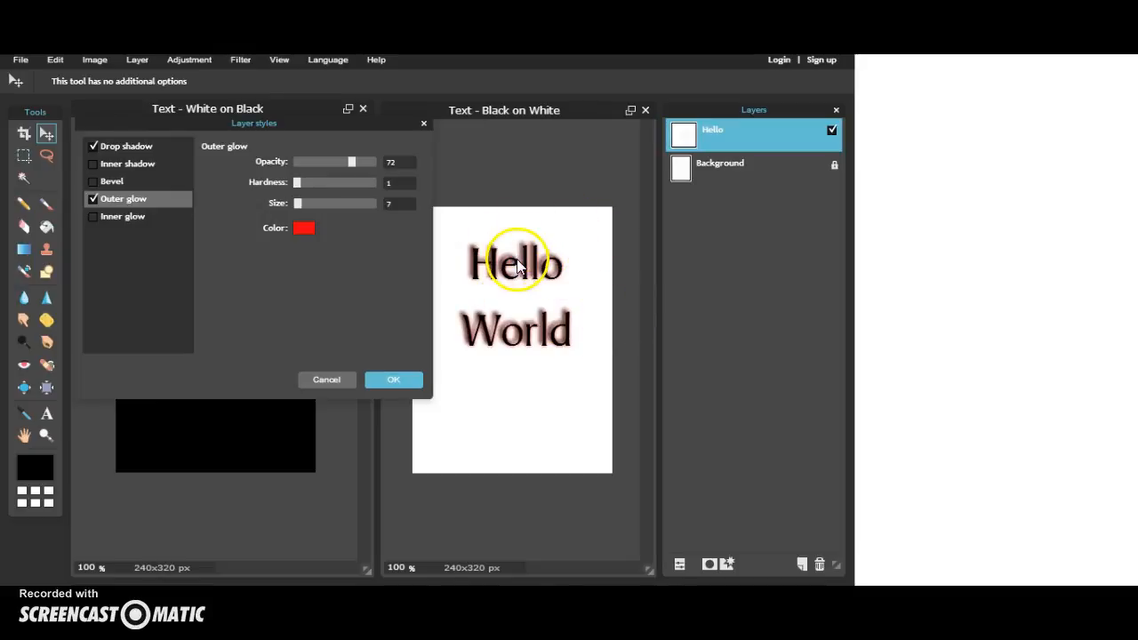
click(396, 379)
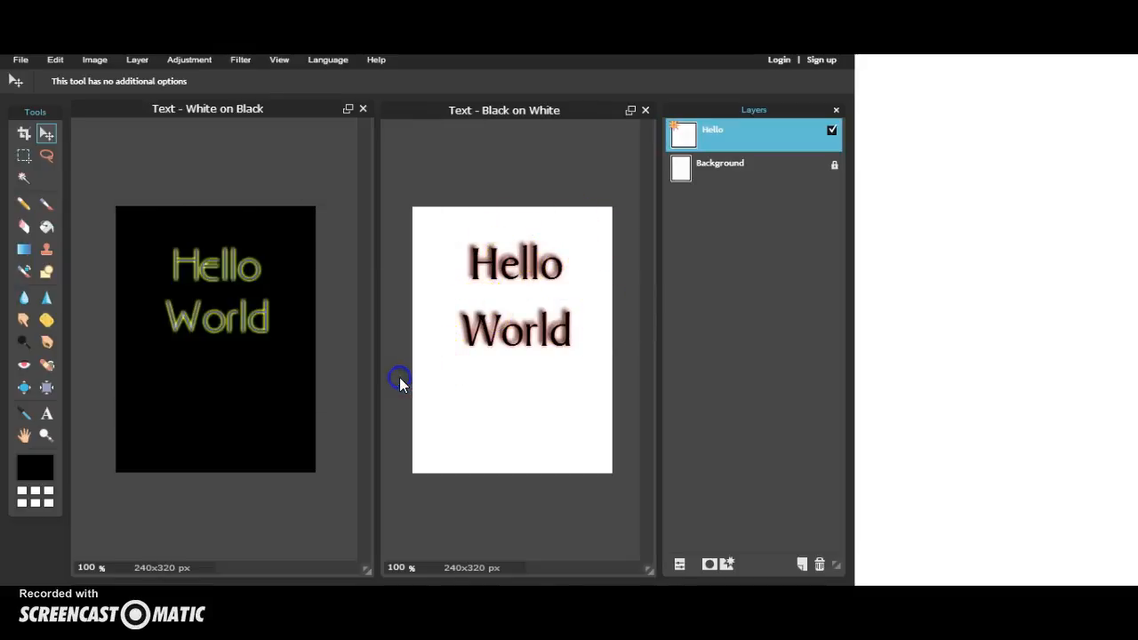